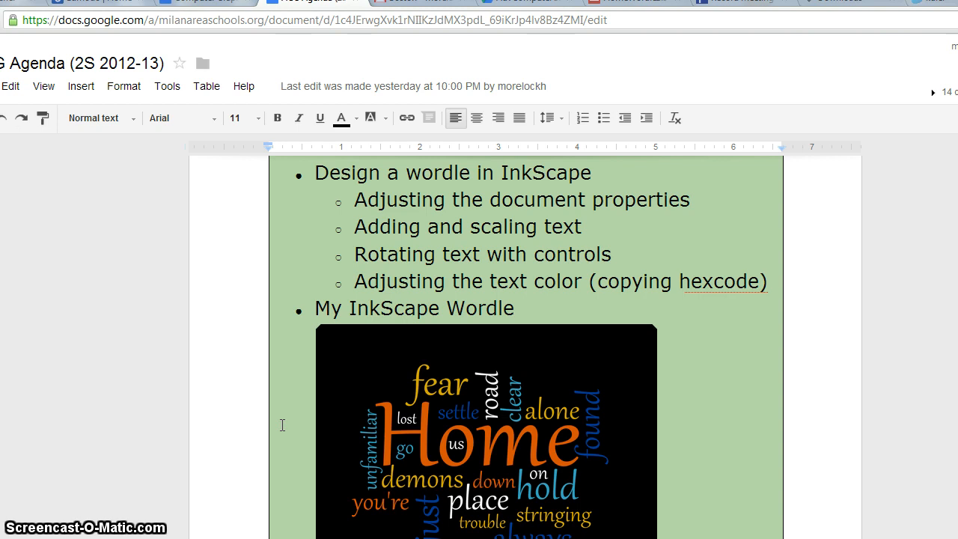
# Step: Review the agenda's steps for designing a wordle and the finished example image, and switch to Inkscape
pyautogui.scroll(-2, 450, 393)
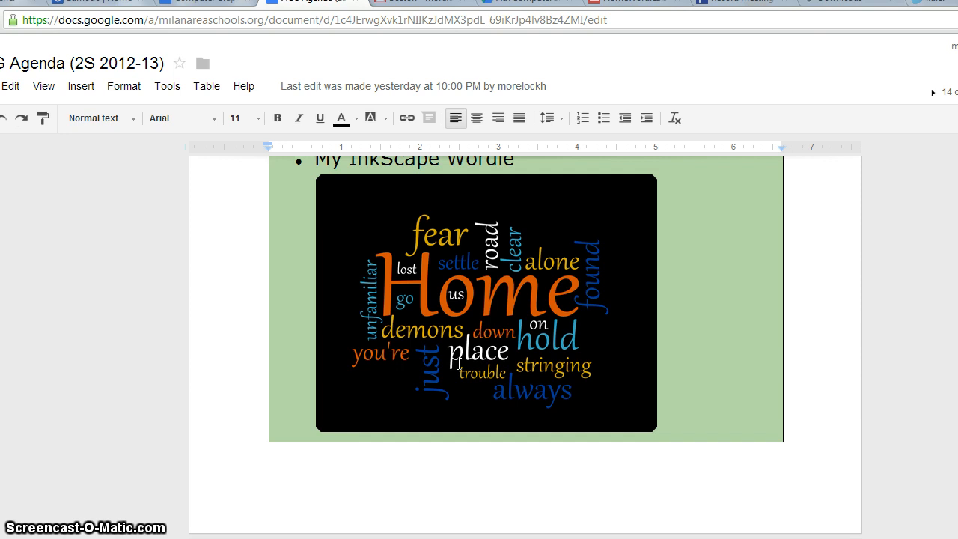
pyautogui.scroll(2, 459, 364)
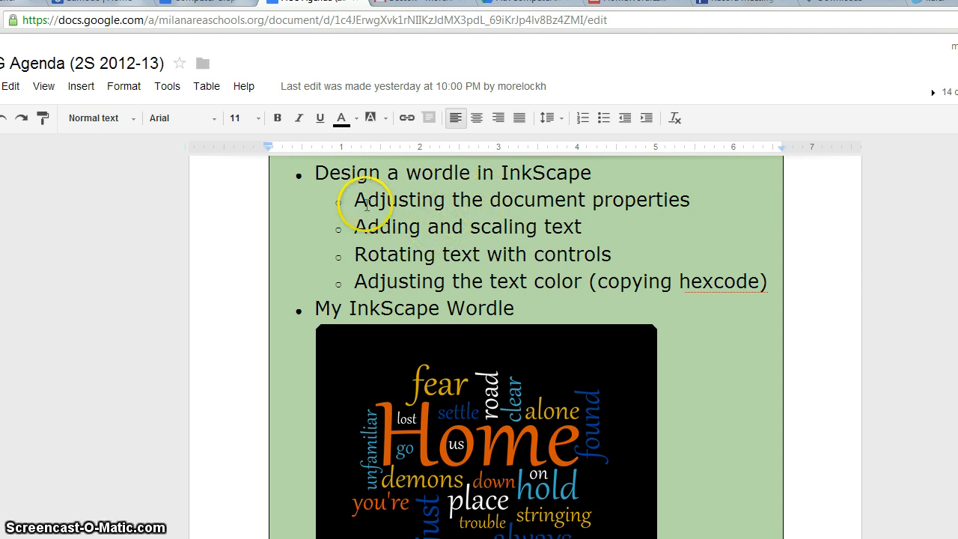
pyautogui.moveTo(355, 201); pyautogui.dragTo(690, 203)
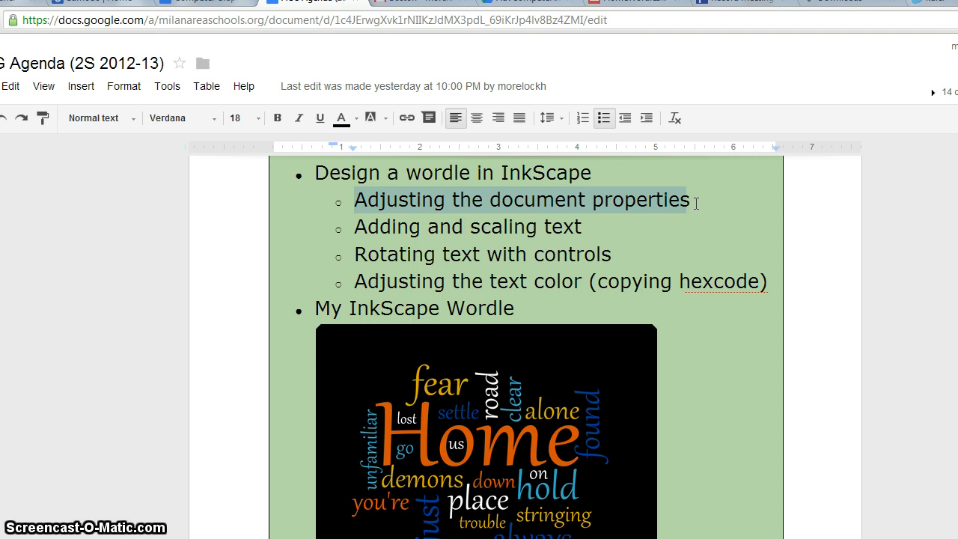
pyautogui.moveTo(355, 226); pyautogui.dragTo(584, 226)
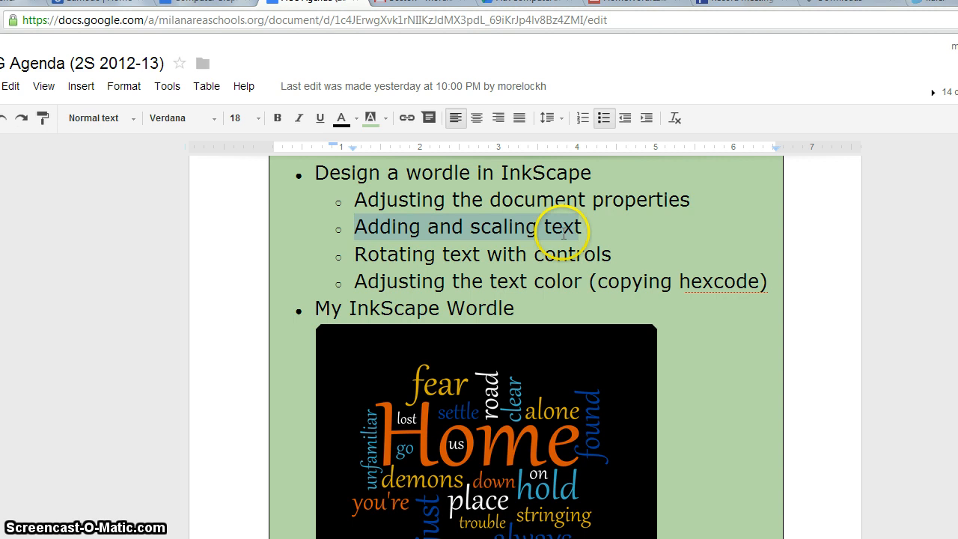
pyautogui.moveTo(357, 256); pyautogui.dragTo(612, 255)
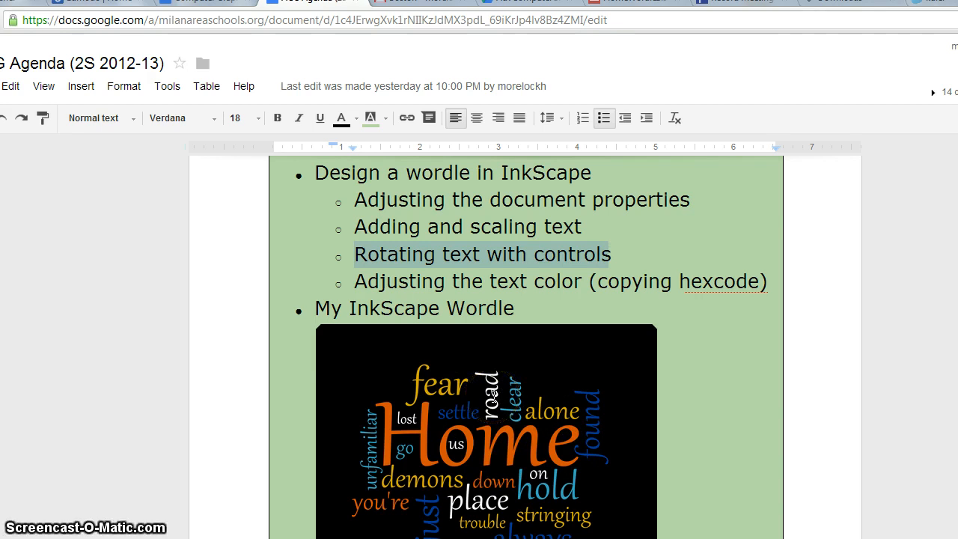
pyautogui.moveTo(356, 282); pyautogui.dragTo(587, 282)
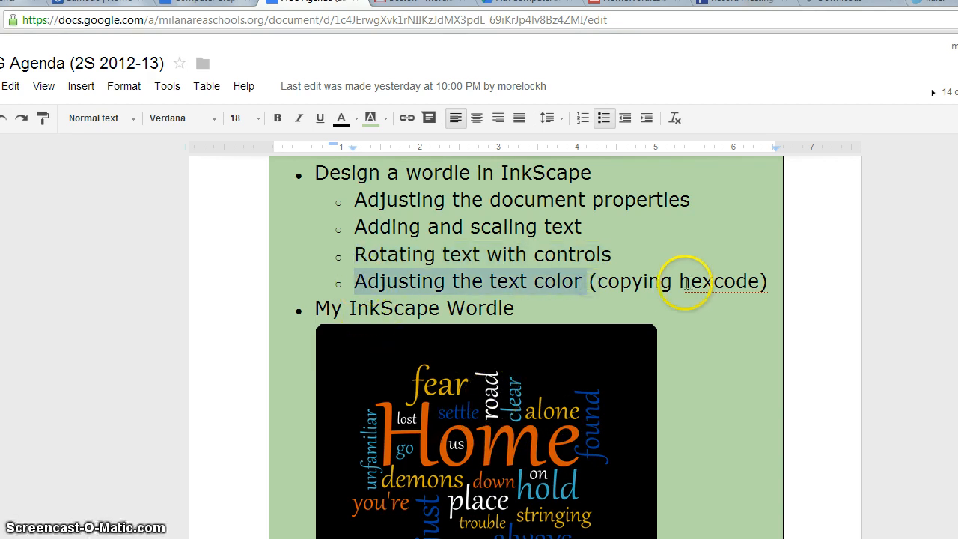
pyautogui.moveTo(680, 281); pyautogui.dragTo(762, 281)
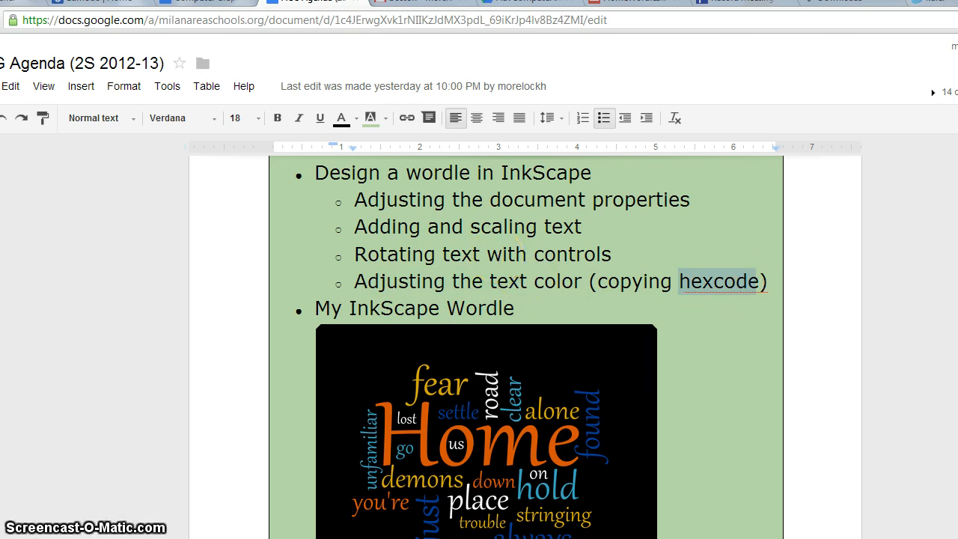
pyautogui.click(371, 537)
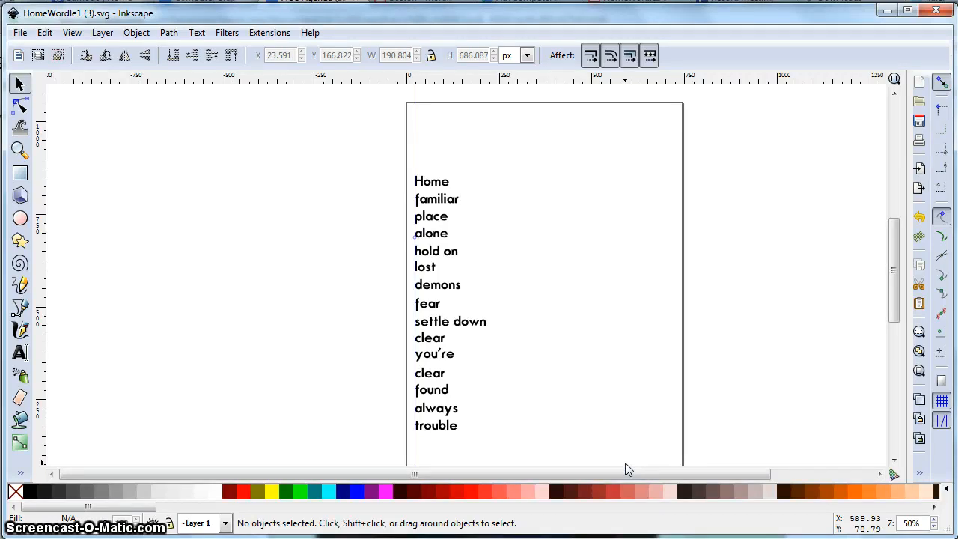
# Step: Try adding a sample text object reading "some text her" above the word list, and erase it
pyautogui.click(20, 355)
pyautogui.click(434, 137)
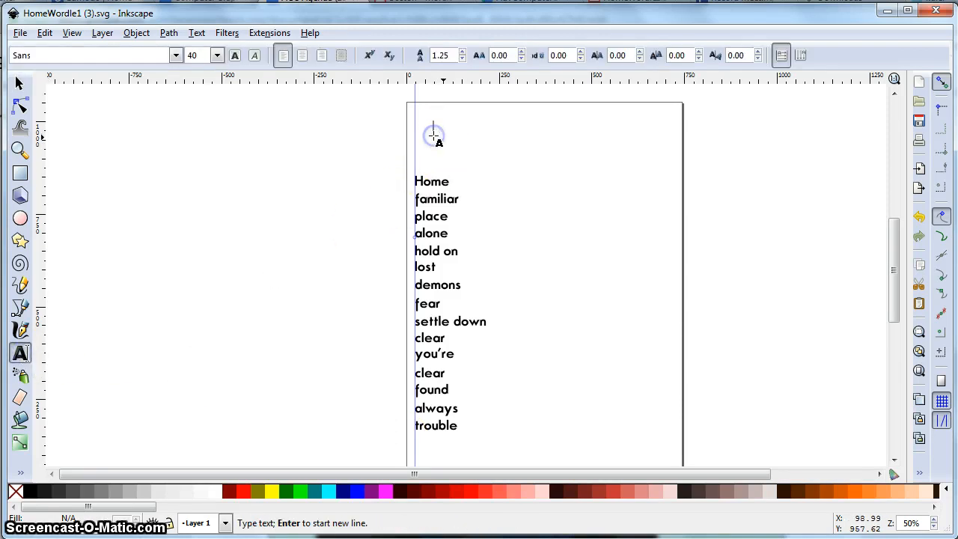
pyautogui.write('som')
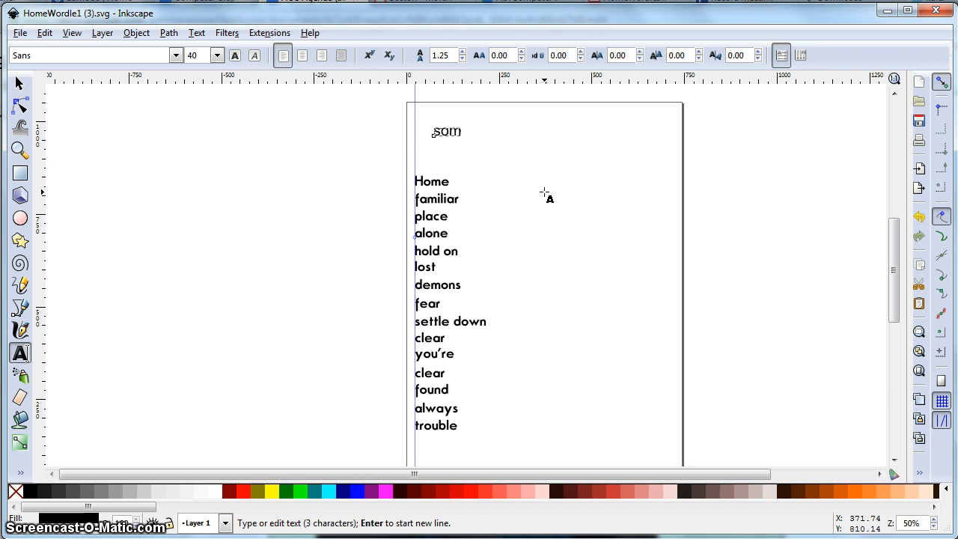
pyautogui.write('e text')
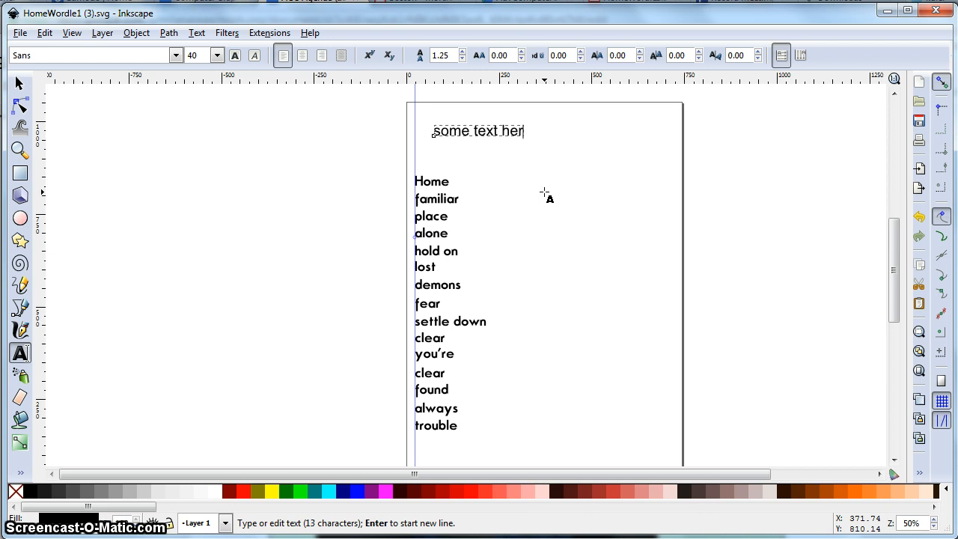
pyautogui.press('BackSpace')
pyautogui.press('BackSpace')
pyautogui.press('BackSpace')
pyautogui.press('BackSpace')
pyautogui.press('BackSpace')
pyautogui.press('BackSpace')
pyautogui.press('BackSpace')
pyautogui.press('BackSpace')
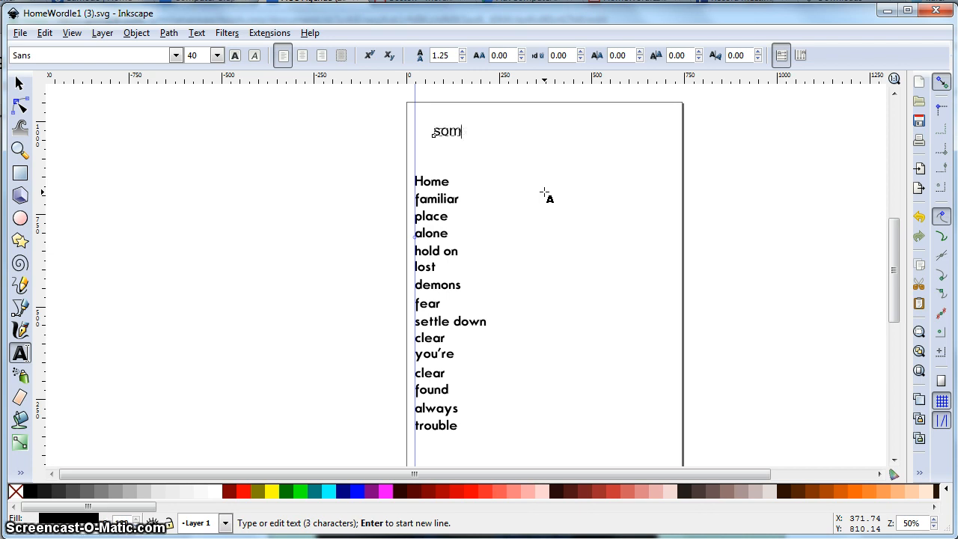
# Step: Inspect the editable words "Home" and "familiar" and the available font sizes
pyautogui.doubleClick(433, 182)
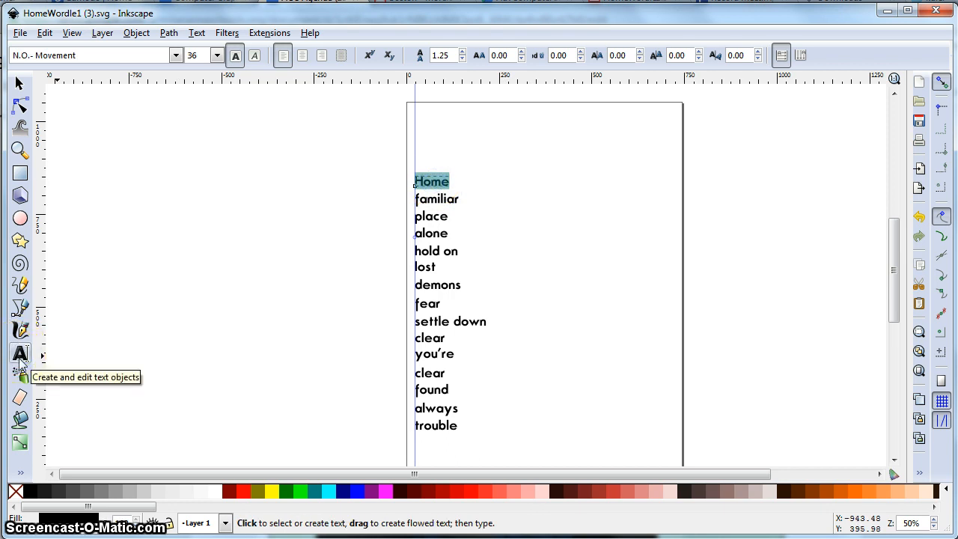
pyautogui.doubleClick(435, 201)
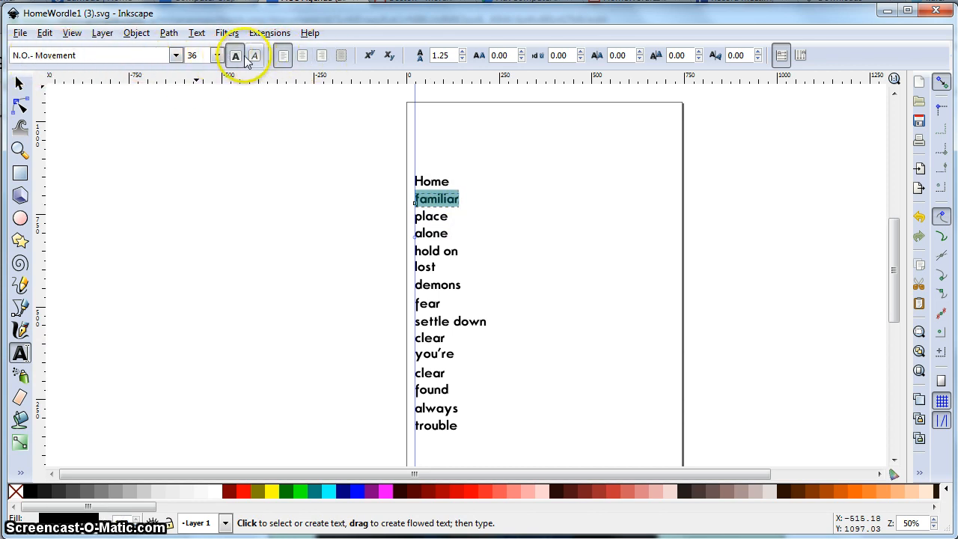
pyautogui.click(216, 56)
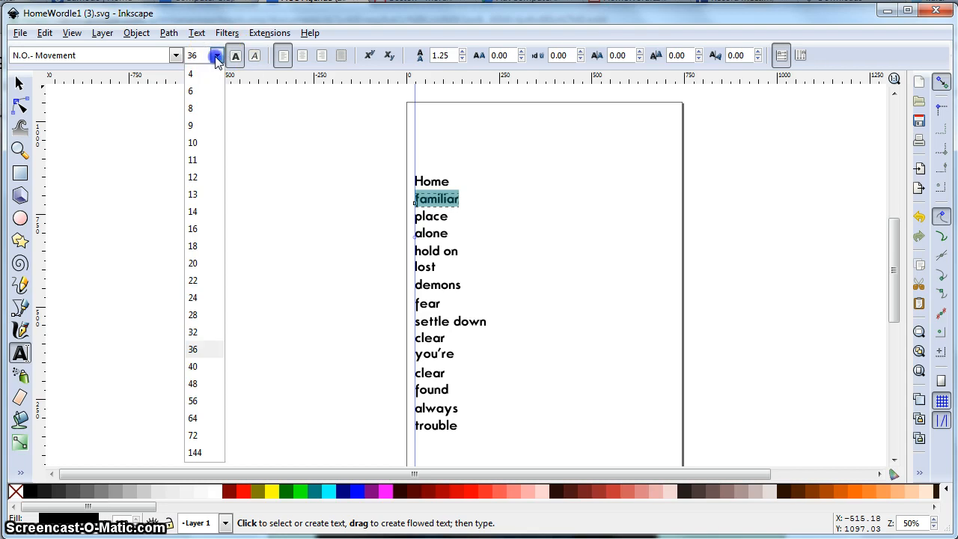
pyautogui.click(217, 56)
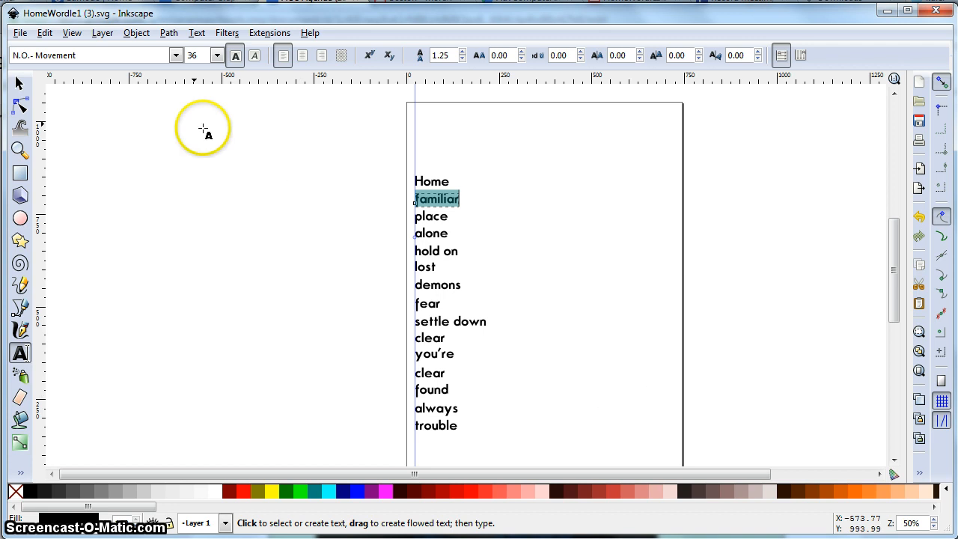
# Step: Open the document properties and set the default units to inches
pyautogui.click(21, 33)
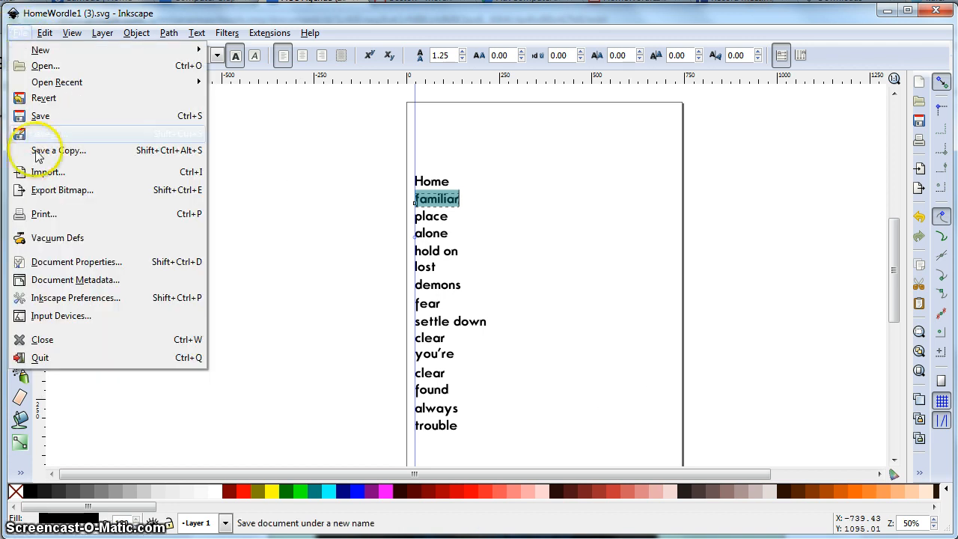
pyautogui.click(68, 264)
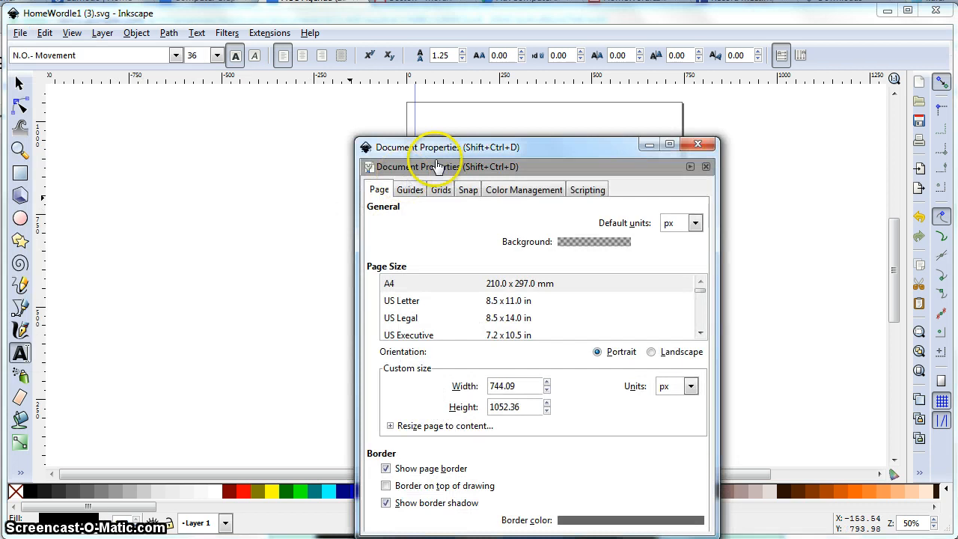
pyautogui.moveTo(451, 149); pyautogui.dragTo(376, 59)
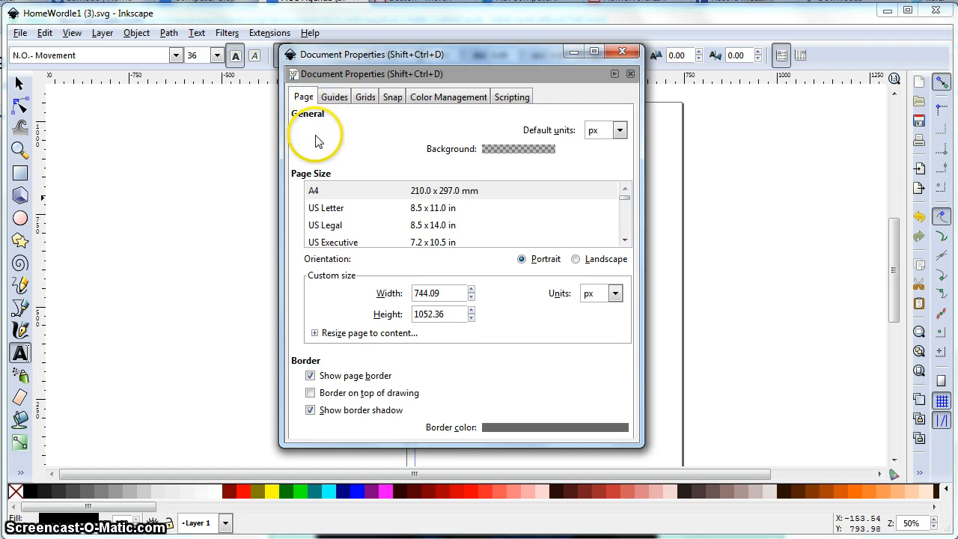
pyautogui.click(620, 130)
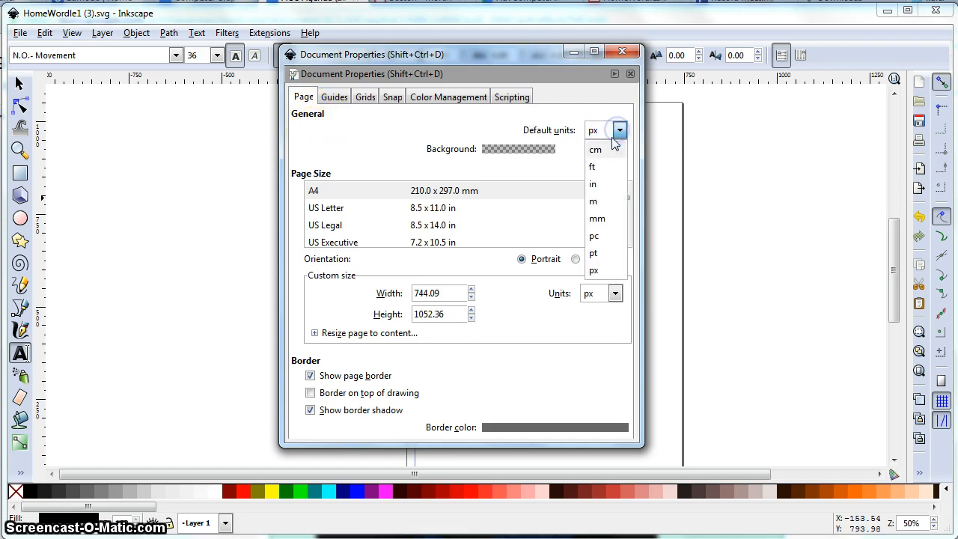
pyautogui.click(601, 184)
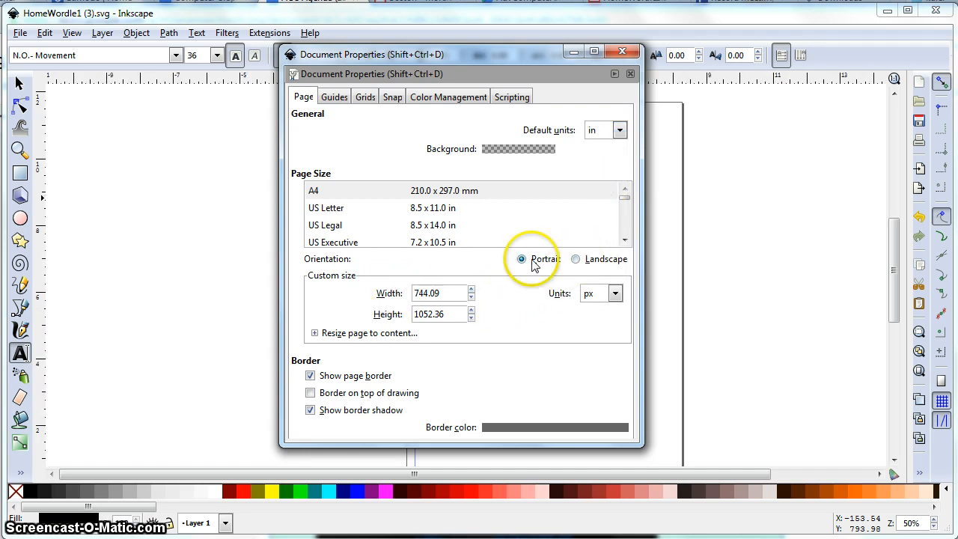
# Step: Set the page to landscape with a custom size of 11 in wide by 8.5 in high
pyautogui.click(574, 259)
pyautogui.click(615, 295)
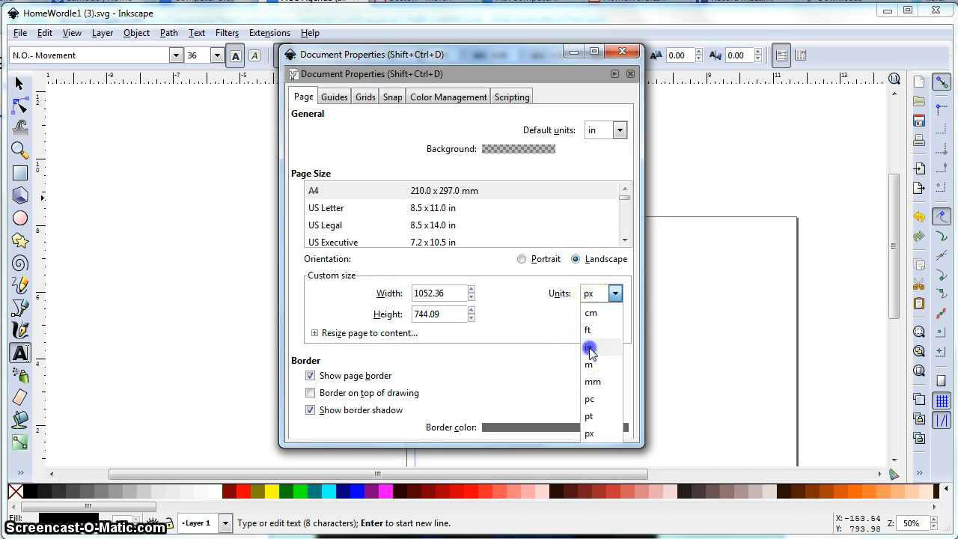
pyautogui.click(591, 348)
pyautogui.moveTo(451, 292); pyautogui.dragTo(410, 292)
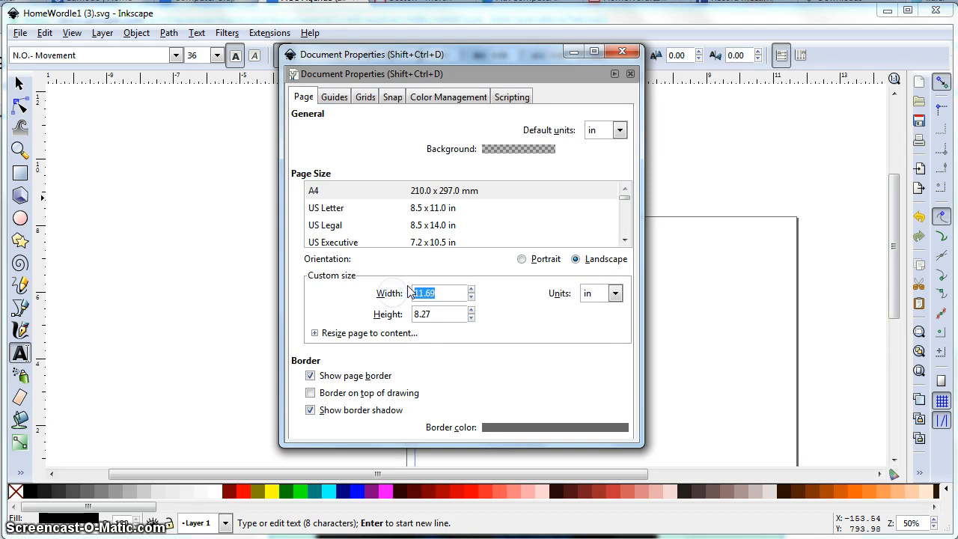
pyautogui.write('11')
pyautogui.press('Tab')
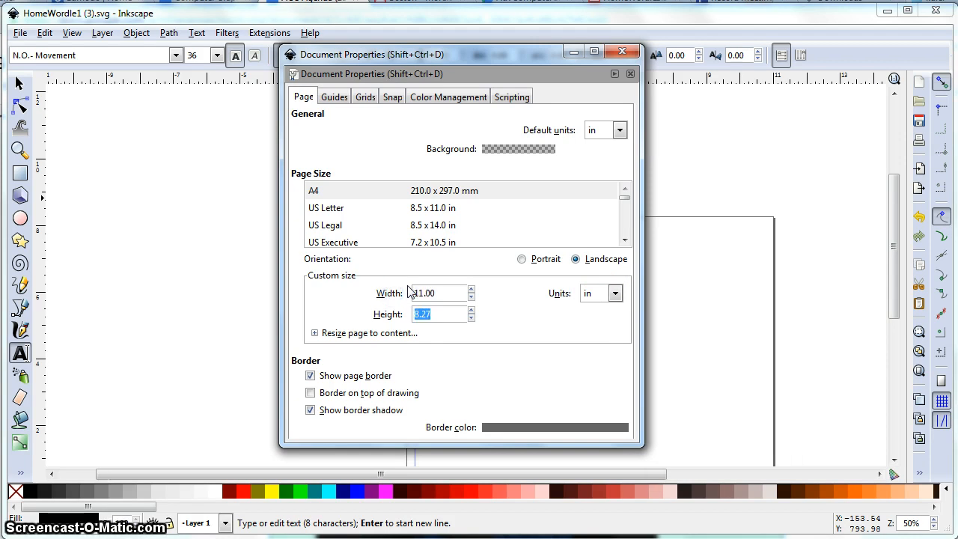
pyautogui.press('Tab')
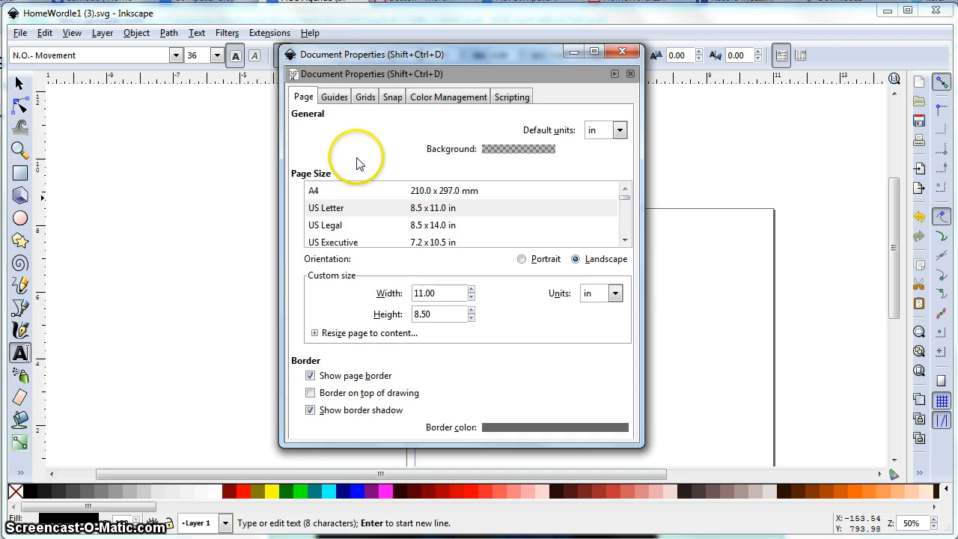
# Step: Examine the document's guide, grid and snap settings and close the document properties
pyautogui.click(333, 97)
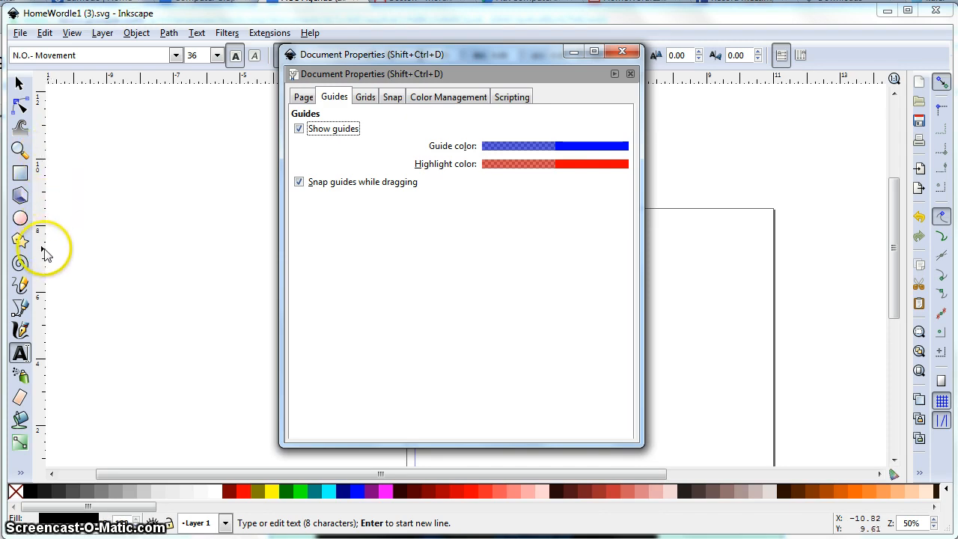
pyautogui.click(365, 98)
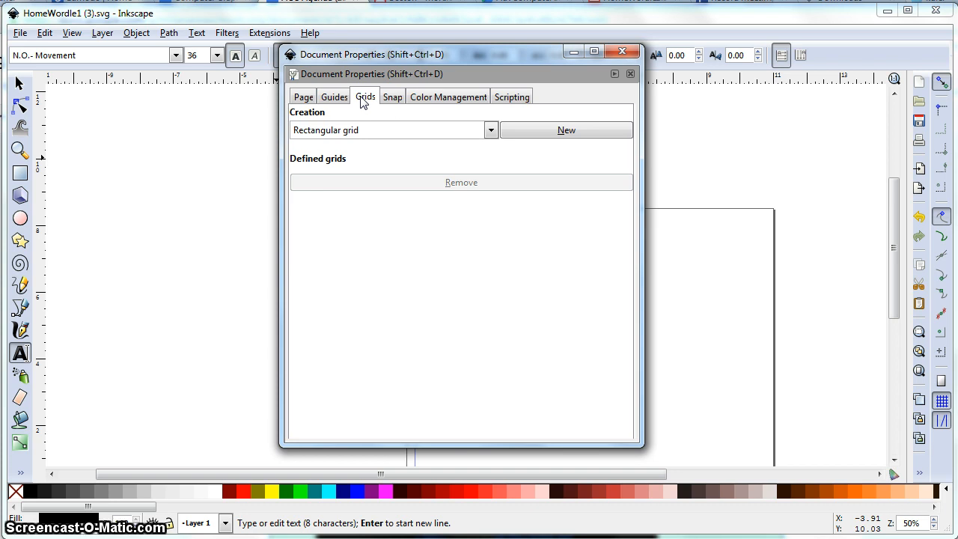
pyautogui.click(392, 98)
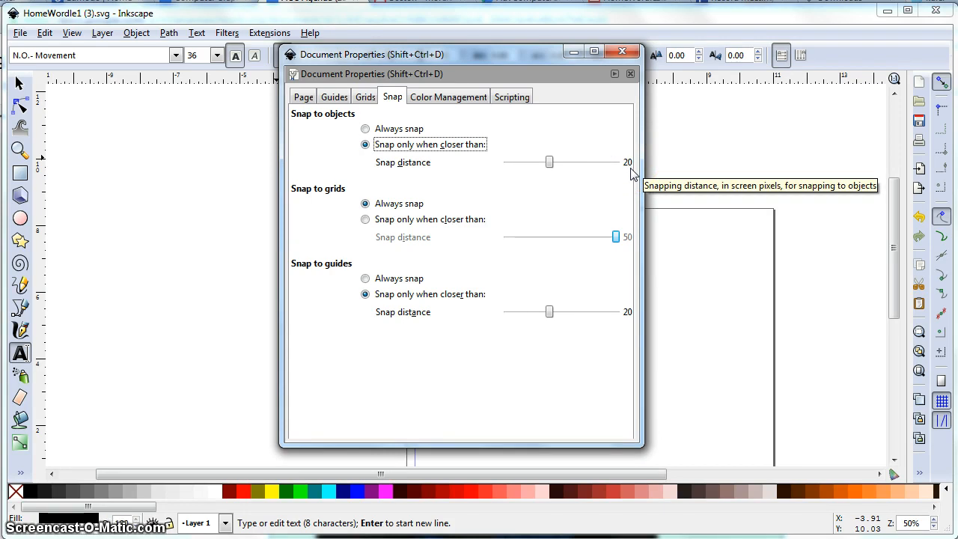
pyautogui.click(622, 56)
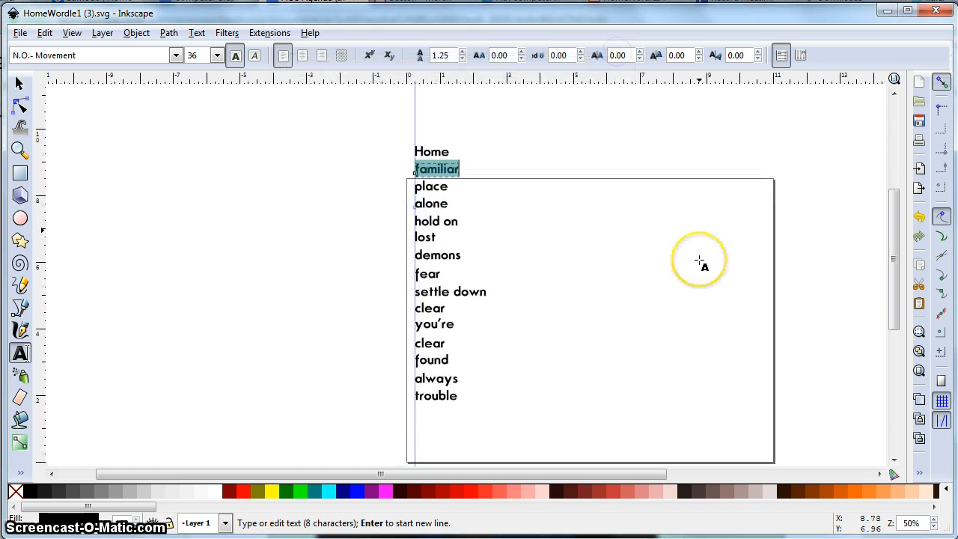
# Step: Select the whole list of words and move it down so that it lies entirely inside the landscape page
pyautogui.scroll(-1, 699, 261)
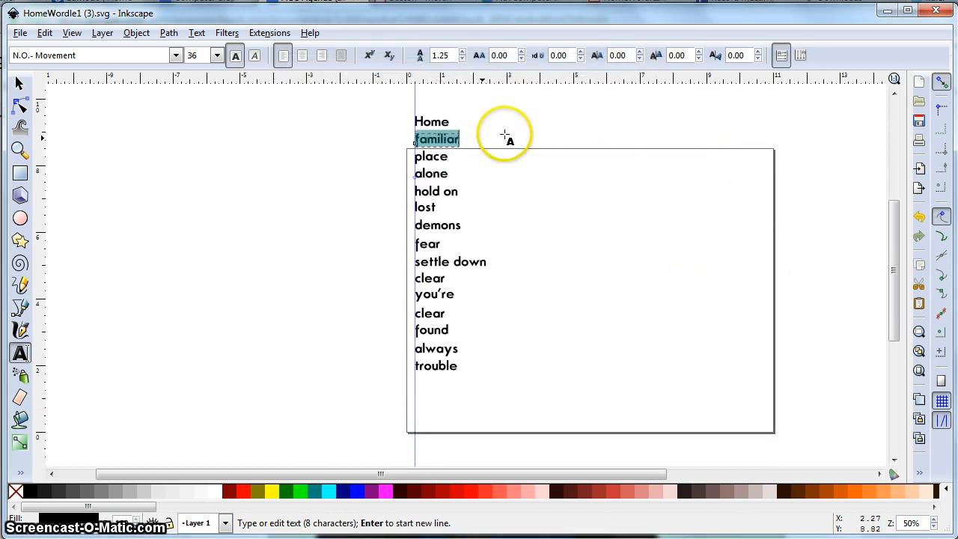
pyautogui.click(20, 84)
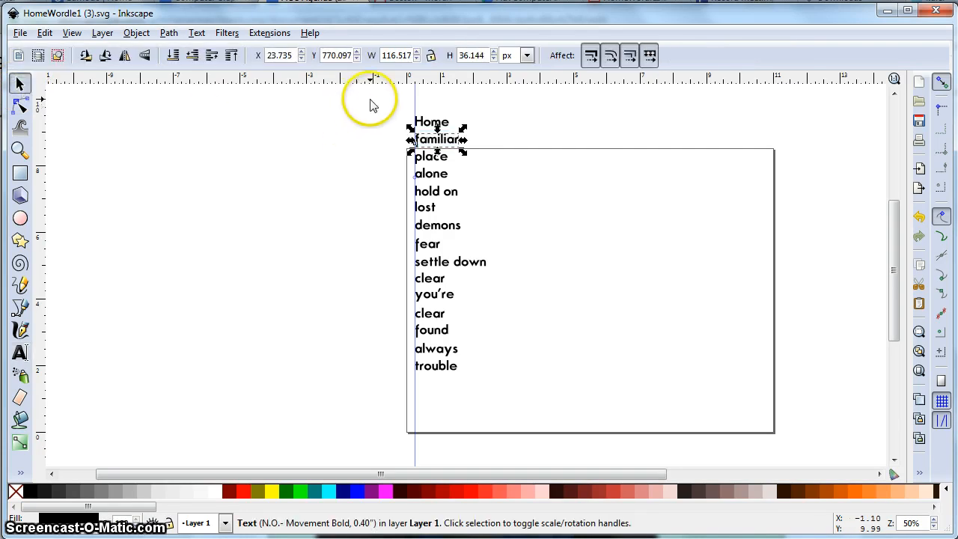
pyautogui.moveTo(354, 92); pyautogui.dragTo(508, 418)
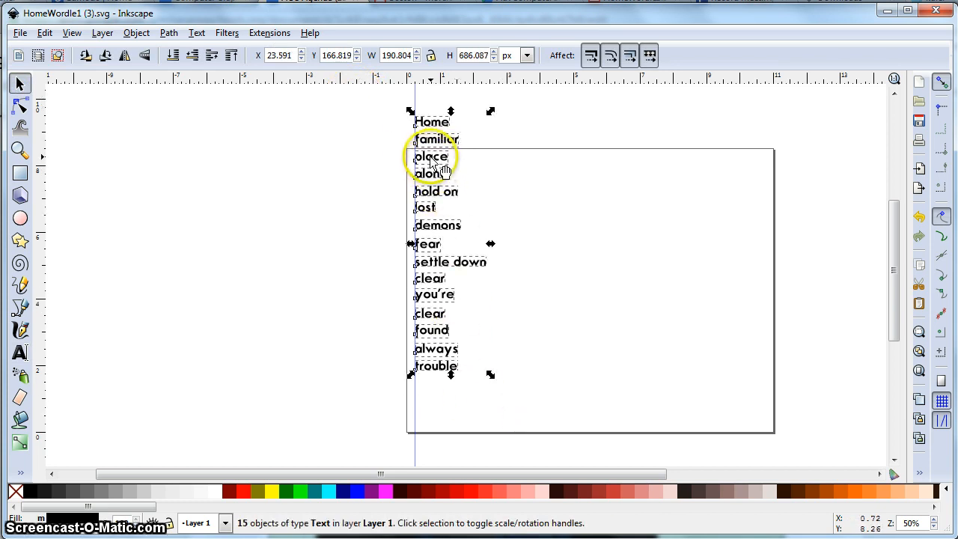
pyautogui.moveTo(431, 158); pyautogui.dragTo(446, 210)
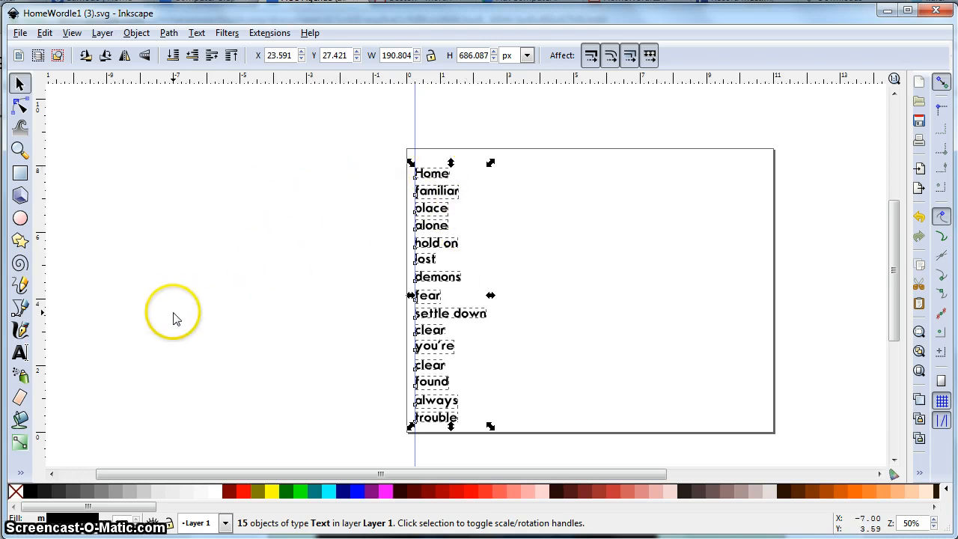
# Step: Select the text of the word "Home" at the head of the list and set its font to Gabriola
pyautogui.click(293, 204)
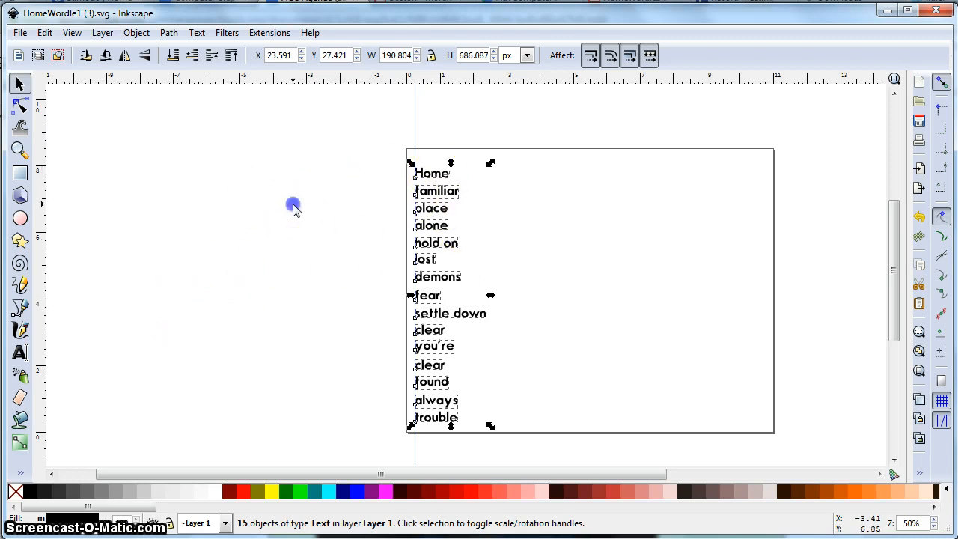
pyautogui.click(432, 178)
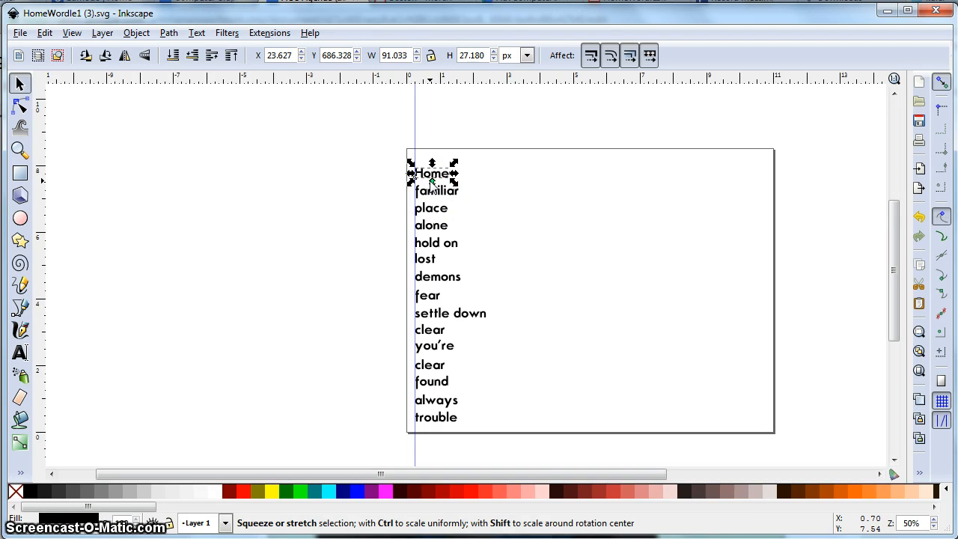
pyautogui.click(20, 352)
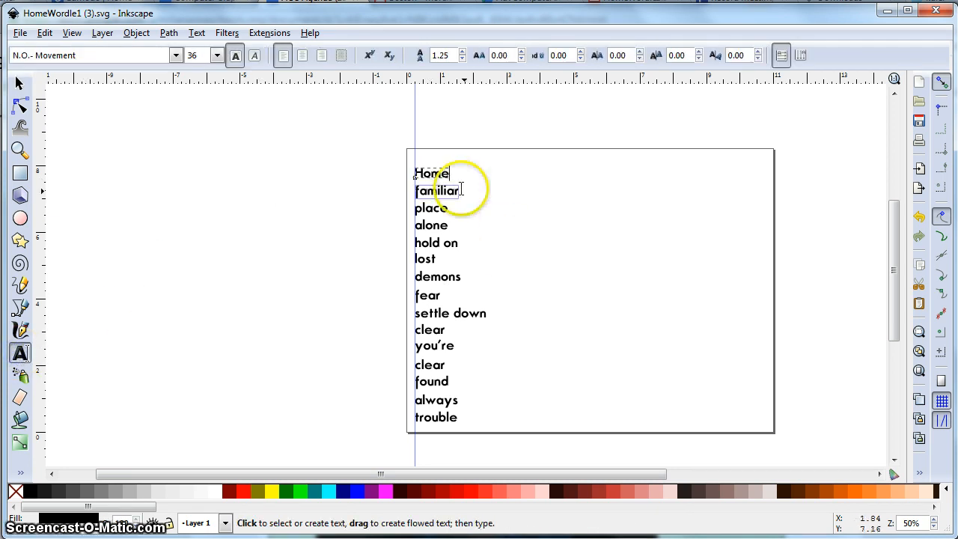
pyautogui.doubleClick(427, 172)
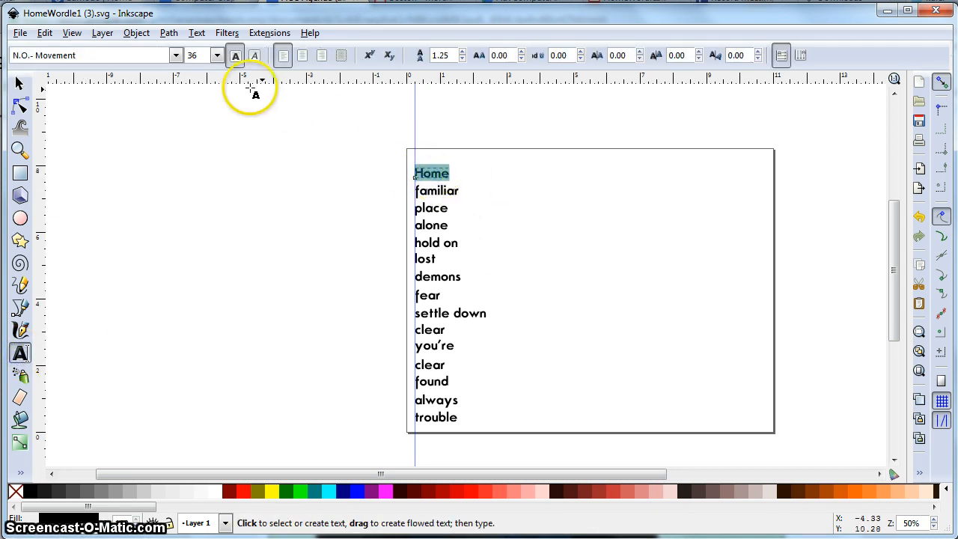
pyautogui.click(175, 55)
pyautogui.click(118, 58)
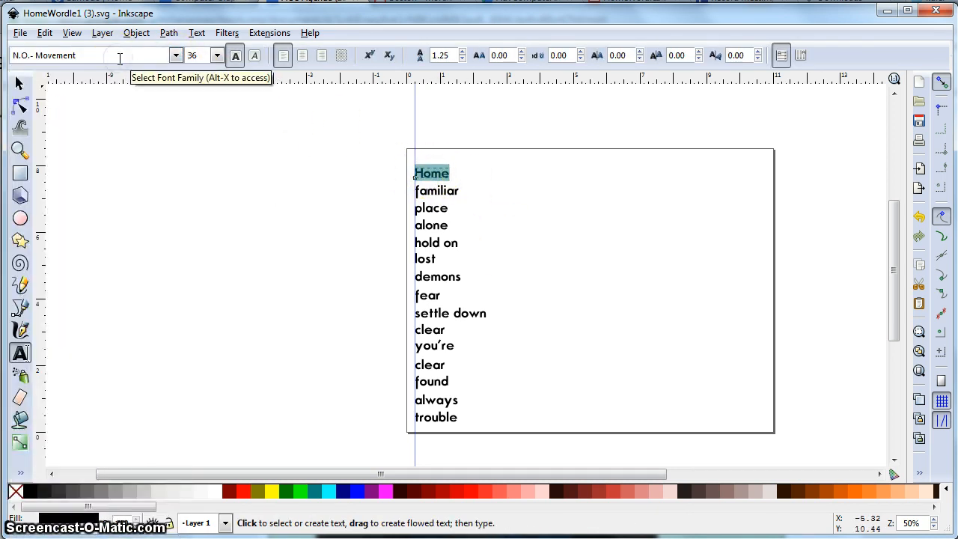
pyautogui.doubleClick(118, 57)
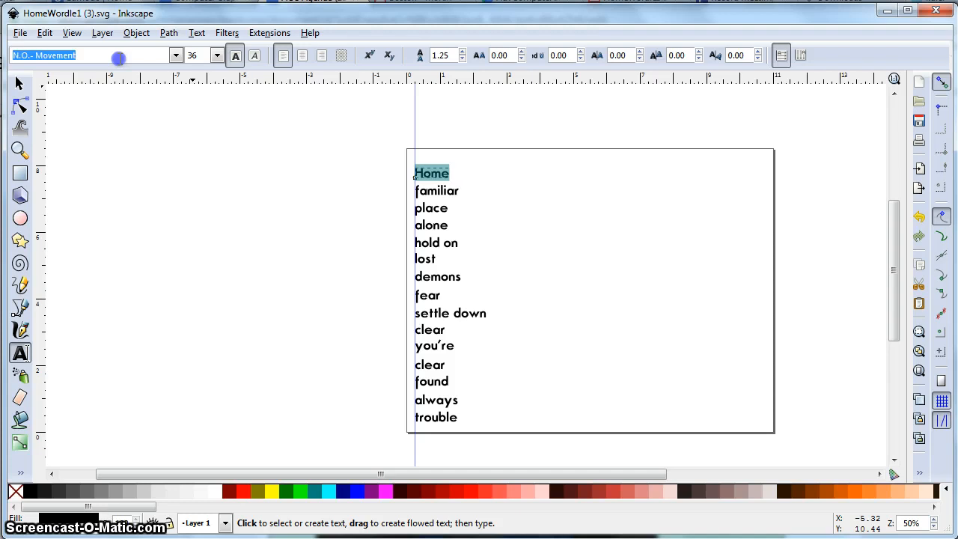
pyautogui.write('gab')
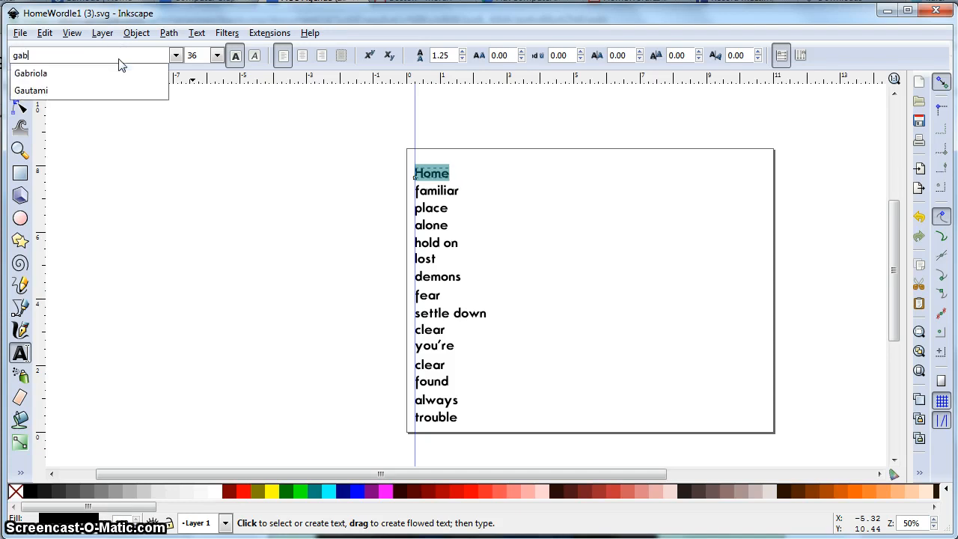
pyautogui.click(22, 74)
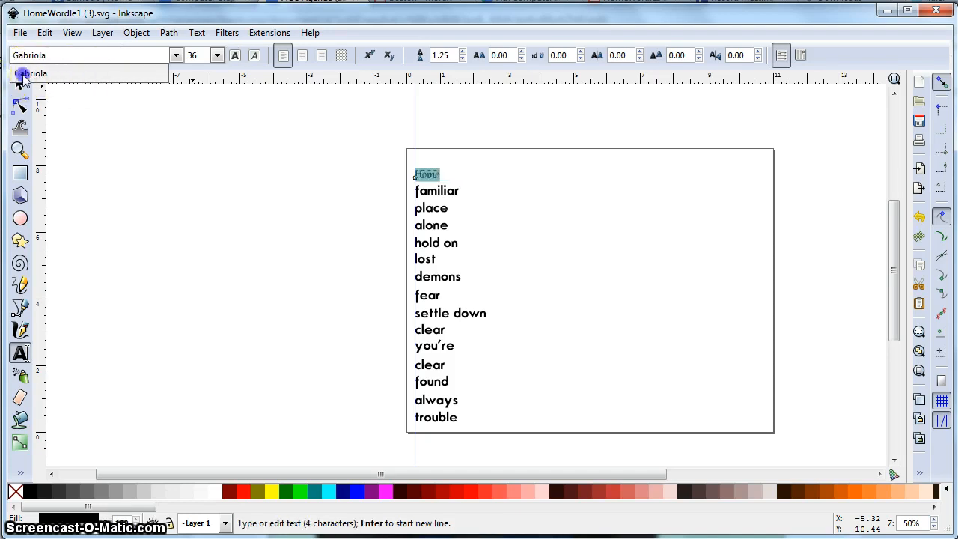
# Step: Set the font size of the word "Home" to 72
pyautogui.click(216, 55)
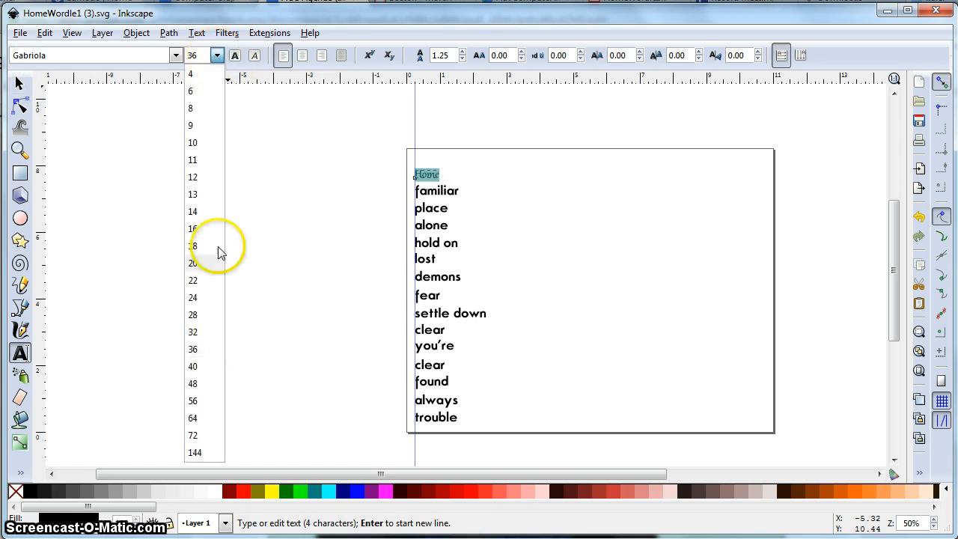
pyautogui.click(199, 401)
pyautogui.click(217, 55)
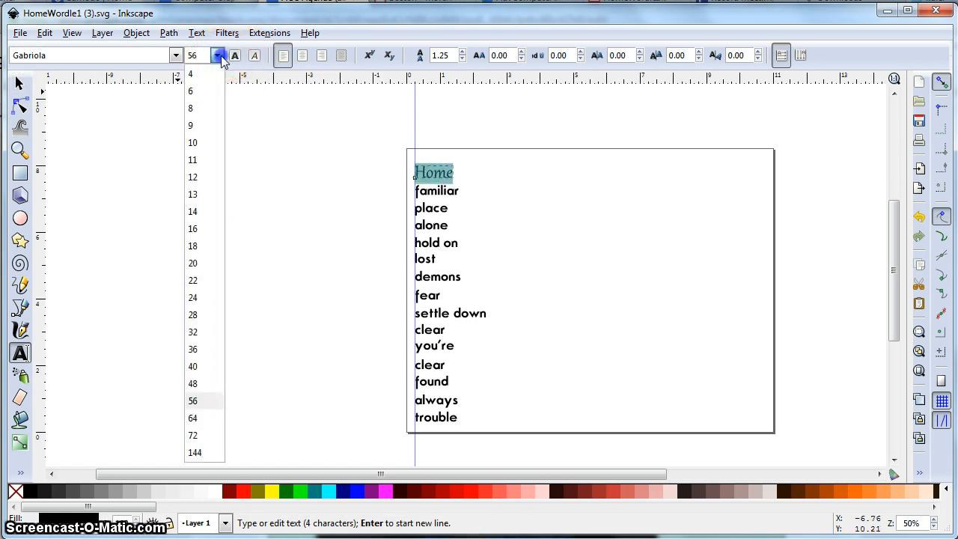
pyautogui.click(196, 436)
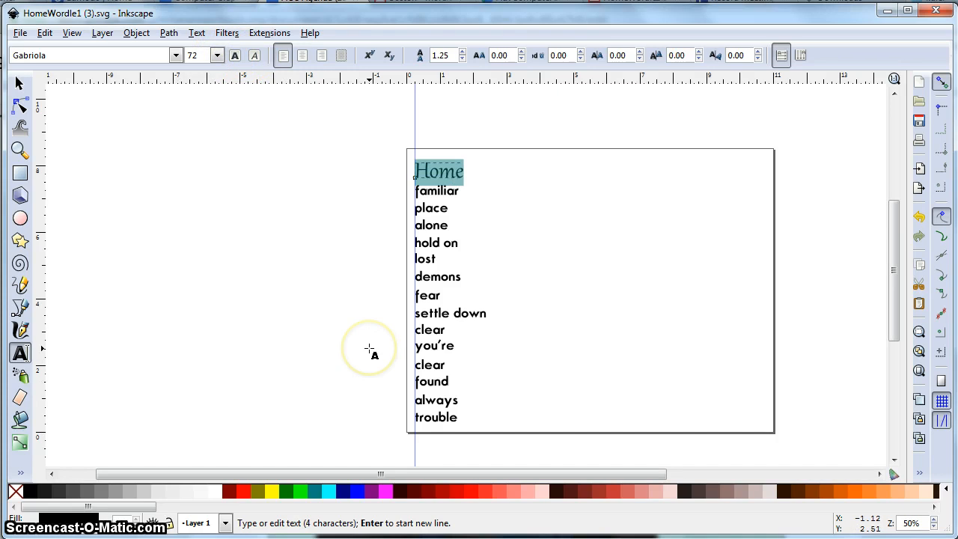
# Step: Move "Home" out of the word list towards the middle of the page, and try stretching it horizontally before undoing the stretch
pyautogui.click(19, 83)
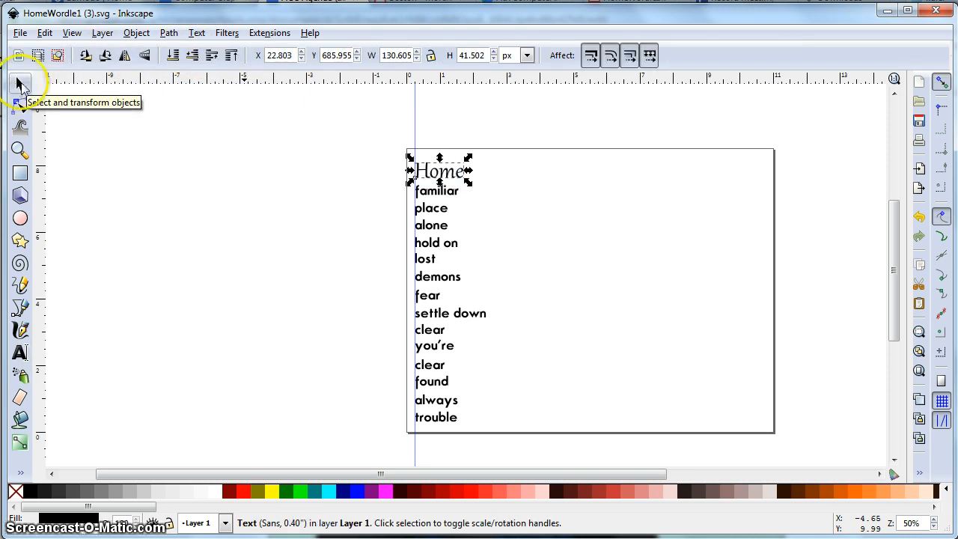
pyautogui.moveTo(438, 171); pyautogui.dragTo(566, 251)
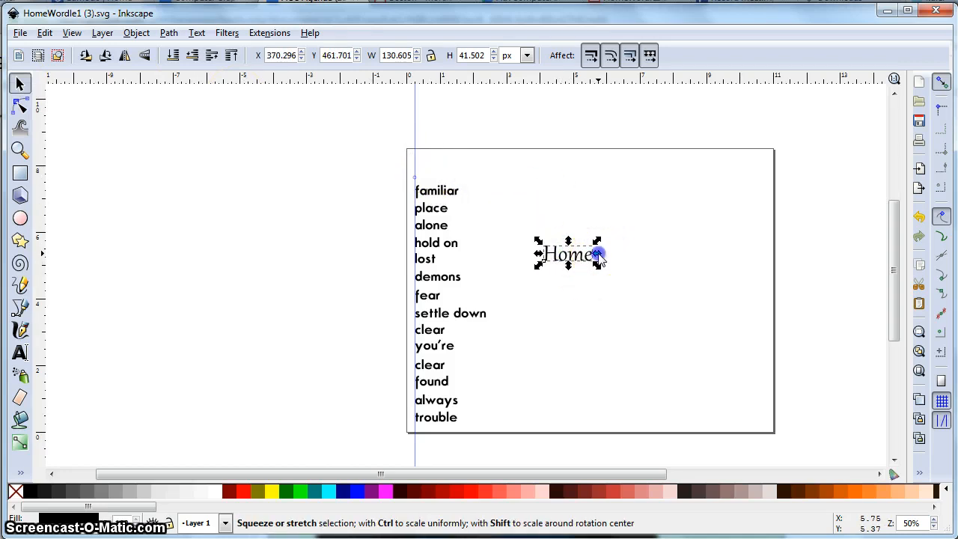
pyautogui.moveTo(599, 255); pyautogui.dragTo(753, 257)
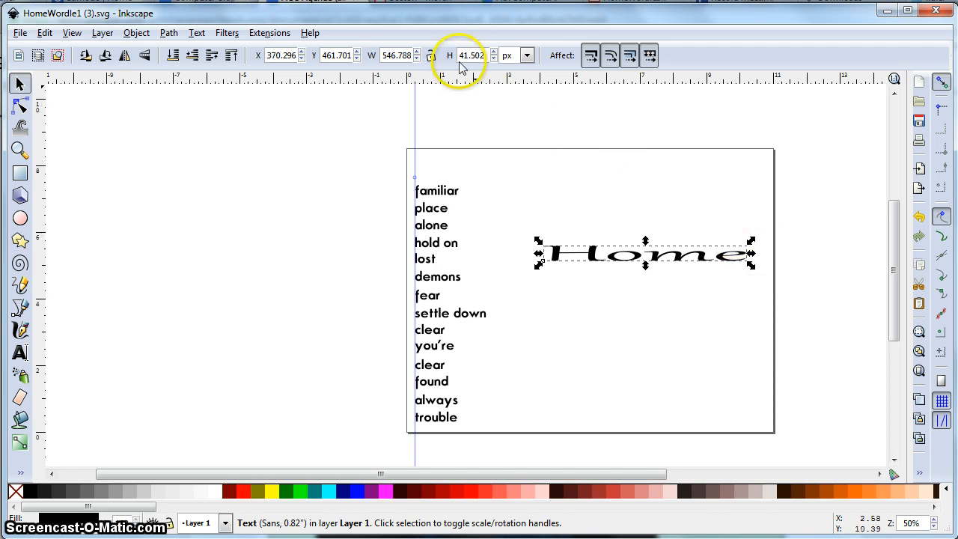
pyautogui.hotkey('ctrl', 'z')
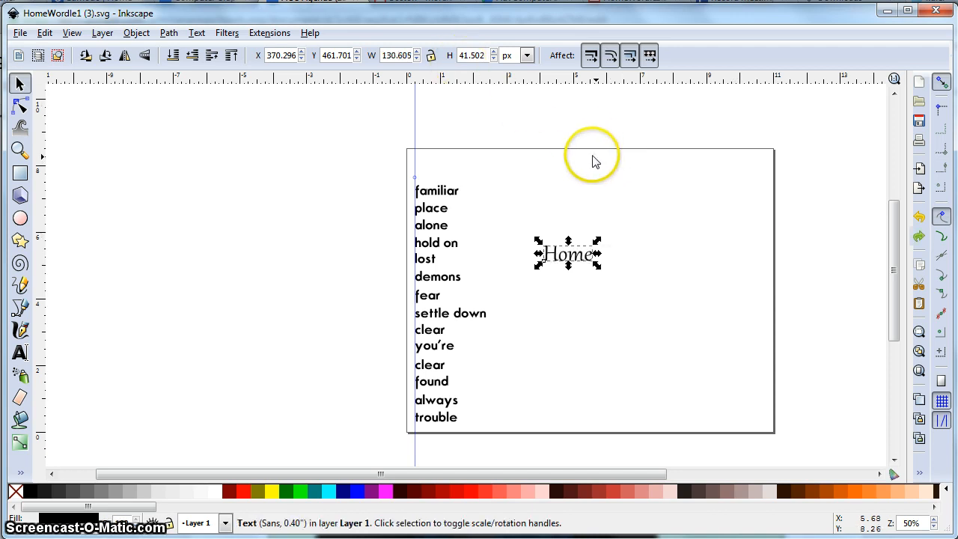
# Step: Lock the width-to-height ratio, enlarge "Home" proportionally to about 577 by 183 px, and check its font size
pyautogui.click(431, 57)
pyautogui.moveTo(596, 242); pyautogui.dragTo(764, 160)
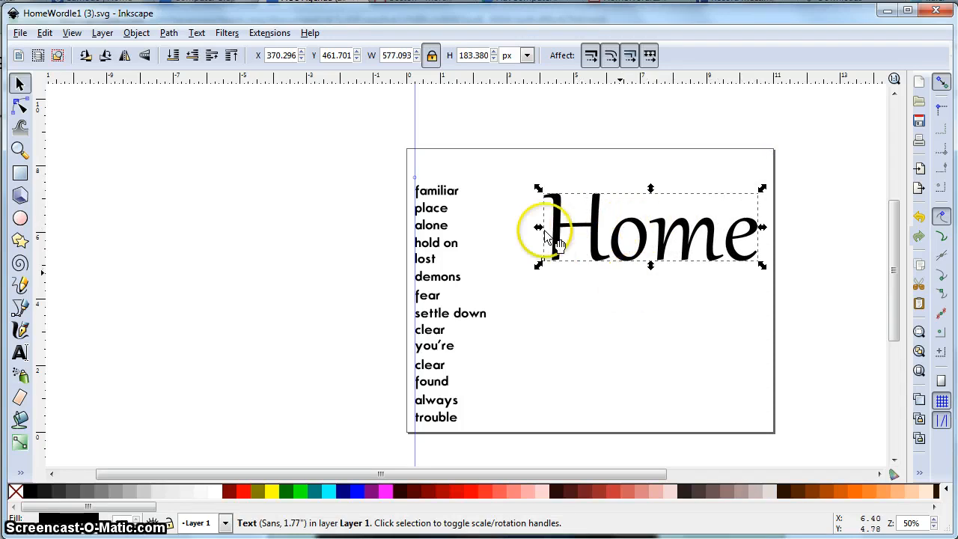
pyautogui.click(20, 352)
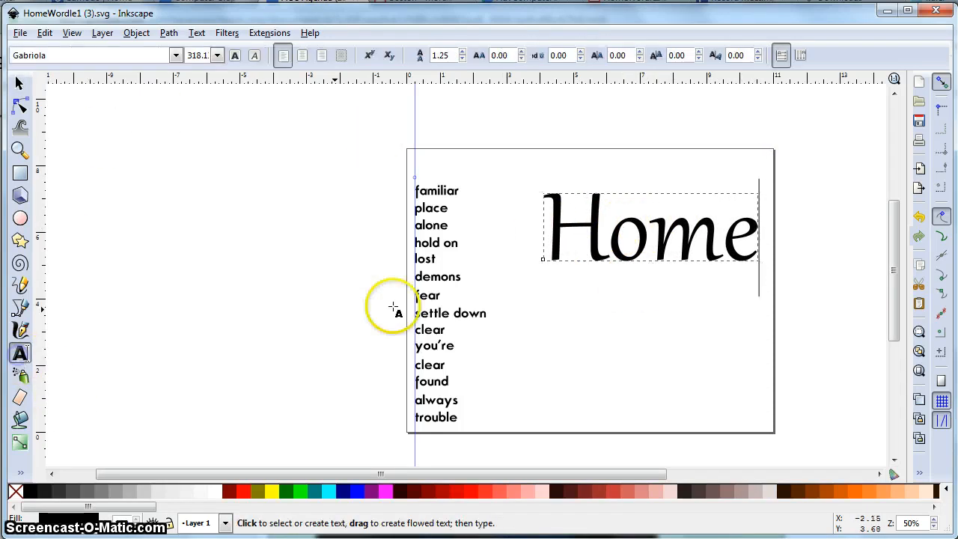
pyautogui.click(607, 225)
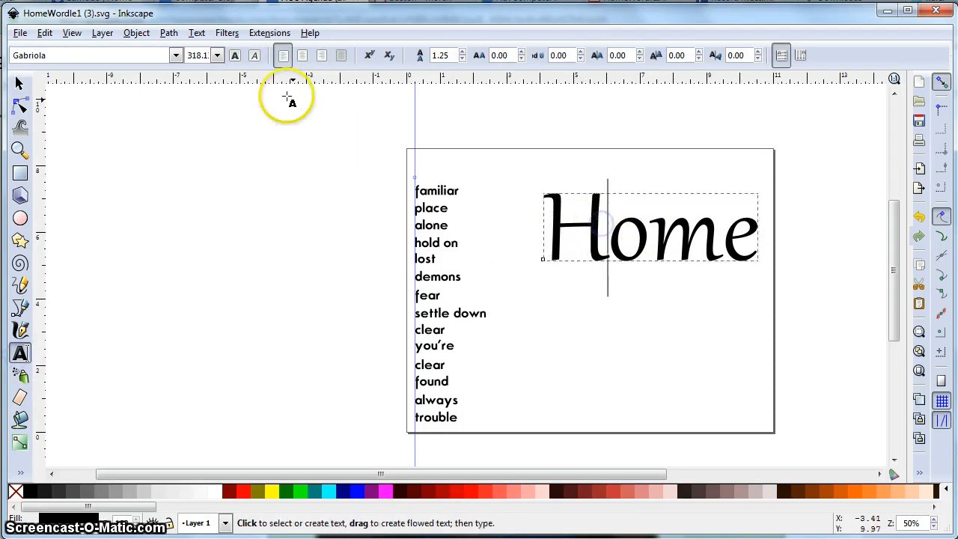
pyautogui.click(190, 56)
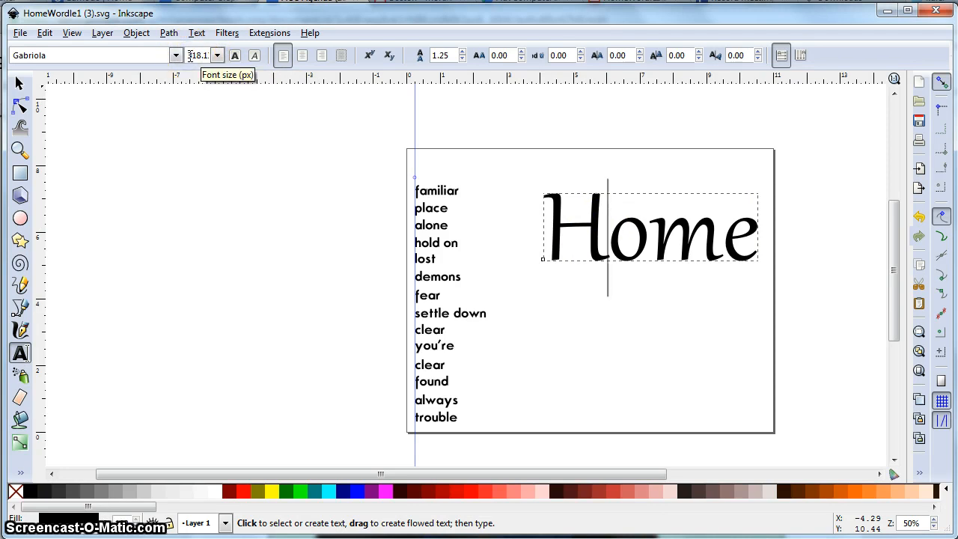
# Step: Move the enlarged "Home" down and closer to the word list, to about X 267, Y 355 px
pyautogui.click(19, 83)
pyautogui.click(591, 234)
pyautogui.moveTo(592, 232); pyautogui.dragTo(556, 272)
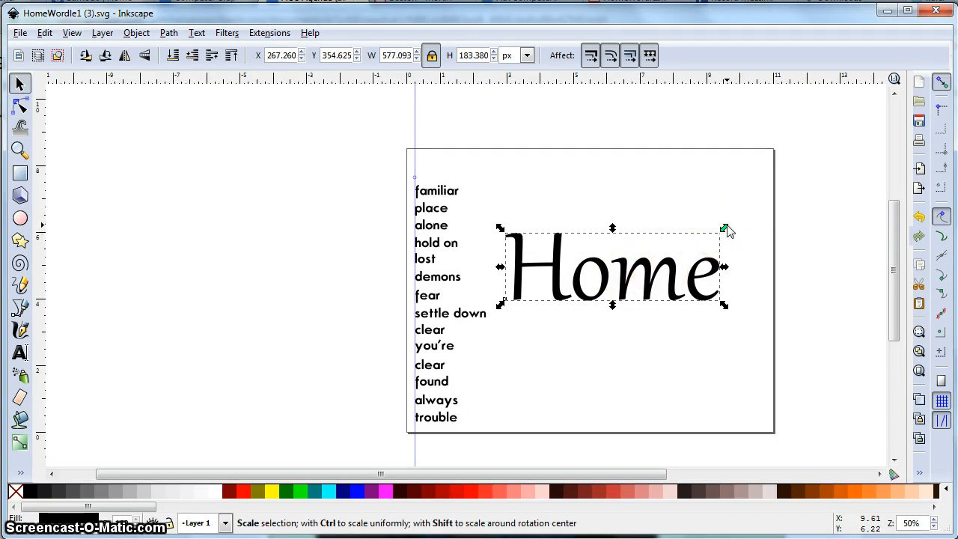
# Step: Rotate "Home" 90 degrees counterclockwise so that it reads vertically upward
pyautogui.click(627, 275)
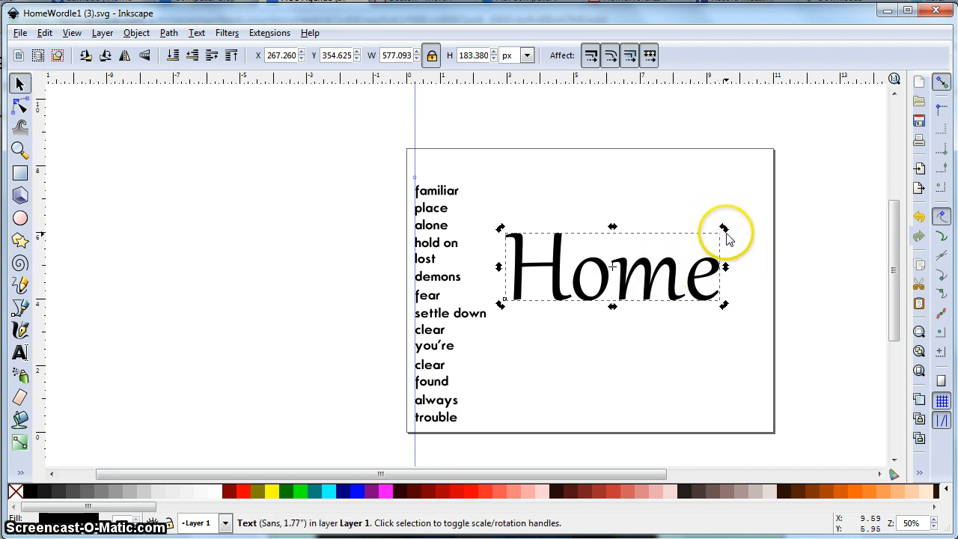
pyautogui.moveTo(727, 234); pyautogui.dragTo(596, 172)
pyautogui.moveTo(584, 169); pyautogui.dragTo(601, 208)
pyautogui.click(610, 251)
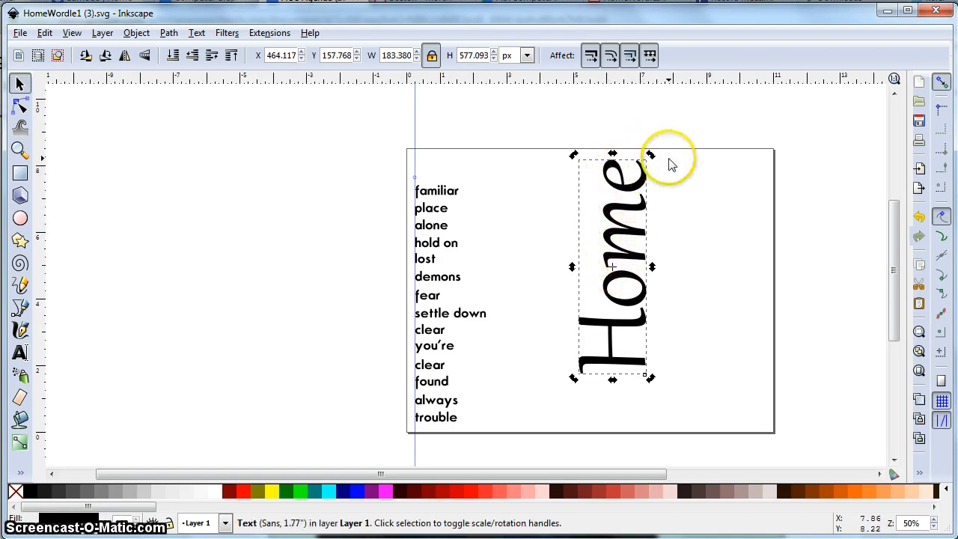
# Step: Rotate the vertical "Home" clockwise to a rising diagonal and move it to about X 251, Y 171 px
pyautogui.moveTo(648, 156); pyautogui.dragTo(652, 199)
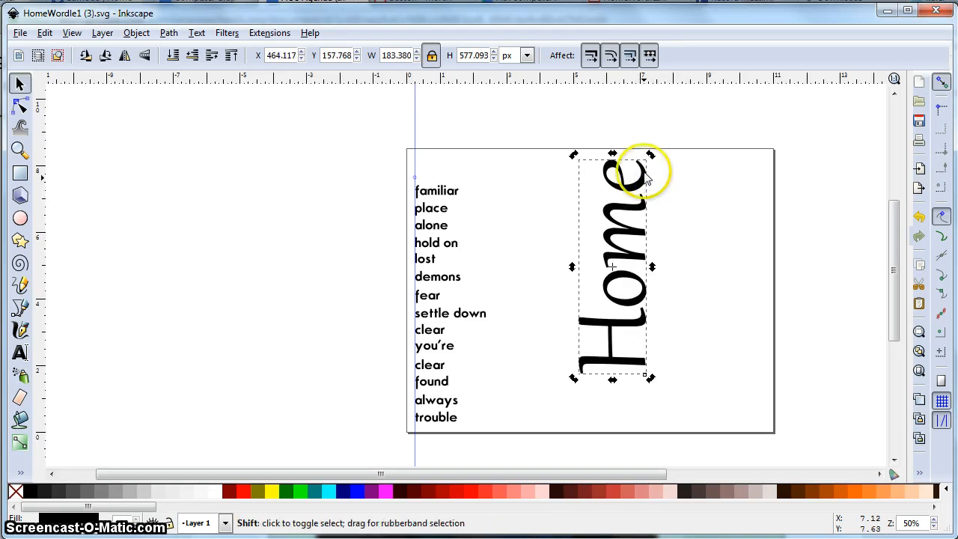
pyautogui.moveTo(648, 155); pyautogui.dragTo(681, 202)
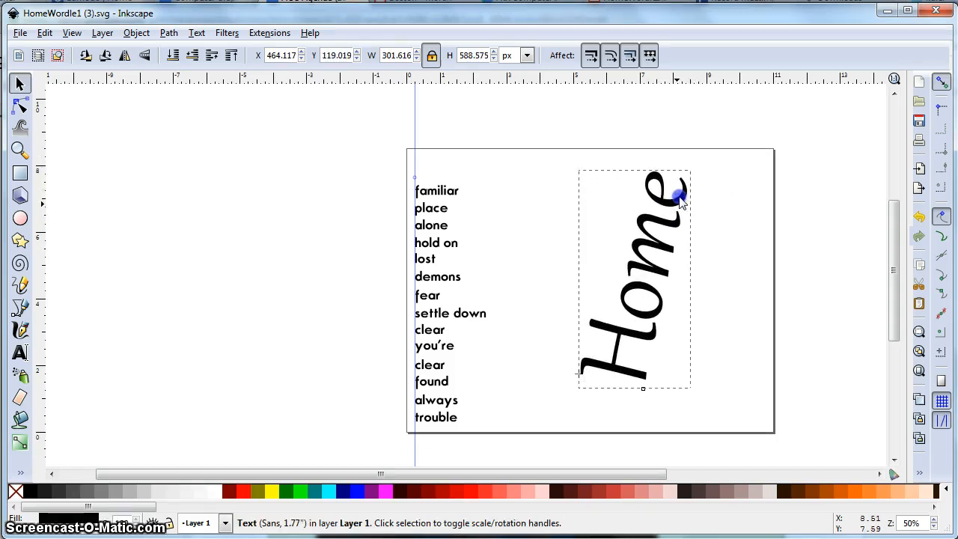
pyautogui.moveTo(696, 166); pyautogui.dragTo(732, 238)
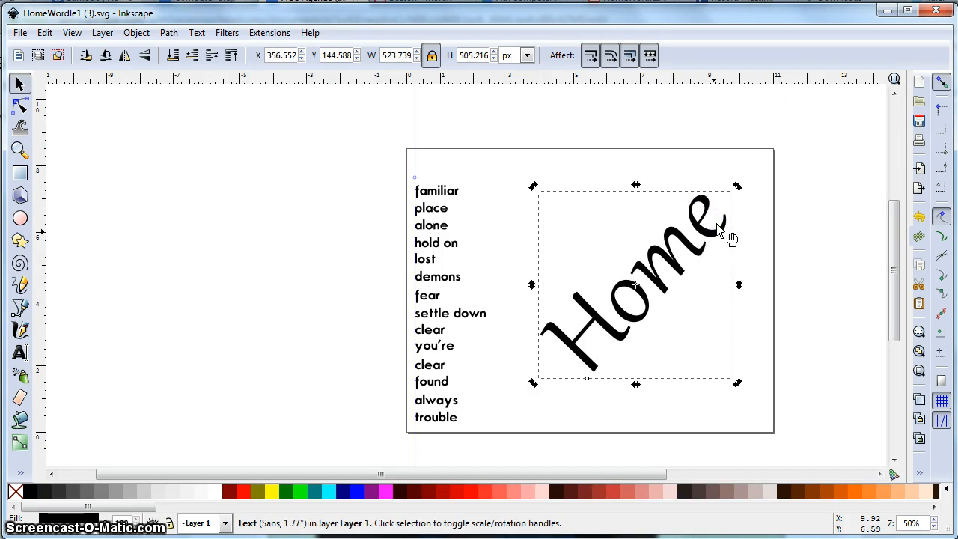
pyautogui.moveTo(644, 281); pyautogui.dragTo(606, 275)
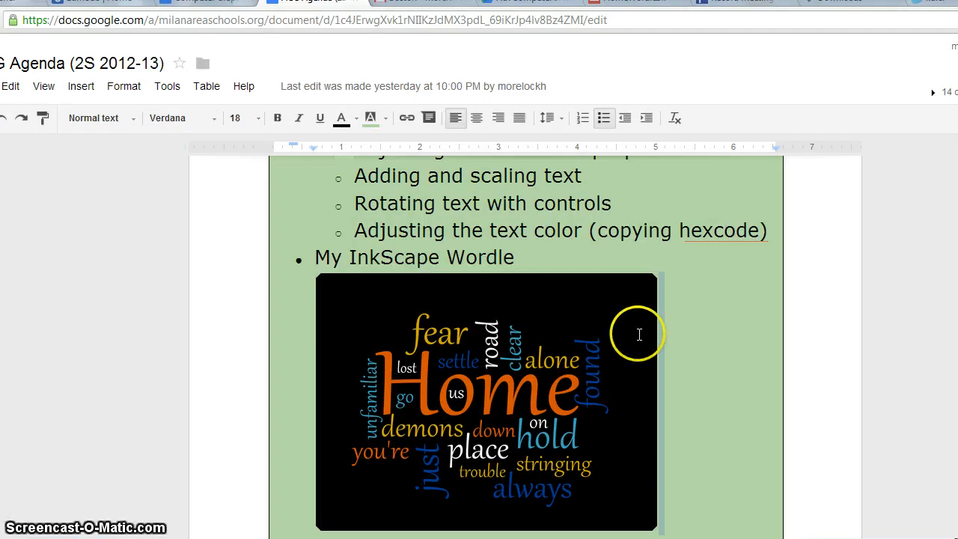
# Step: Switch to the agenda in Google Docs and review the lesson's wordle outline down to adjusting the text color, undoing any accidental text move
pyautogui.scroll(2, 664, 279)
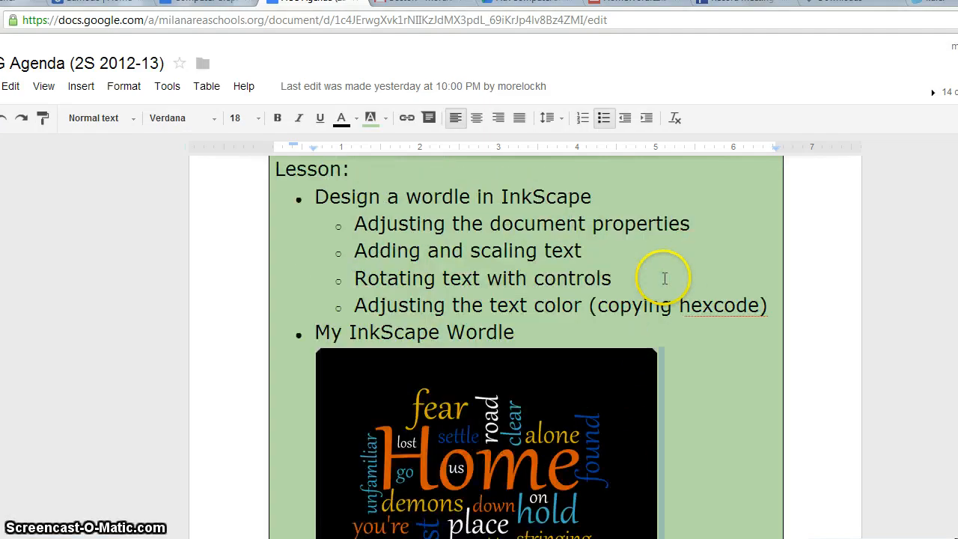
pyautogui.moveTo(356, 223); pyautogui.dragTo(419, 222)
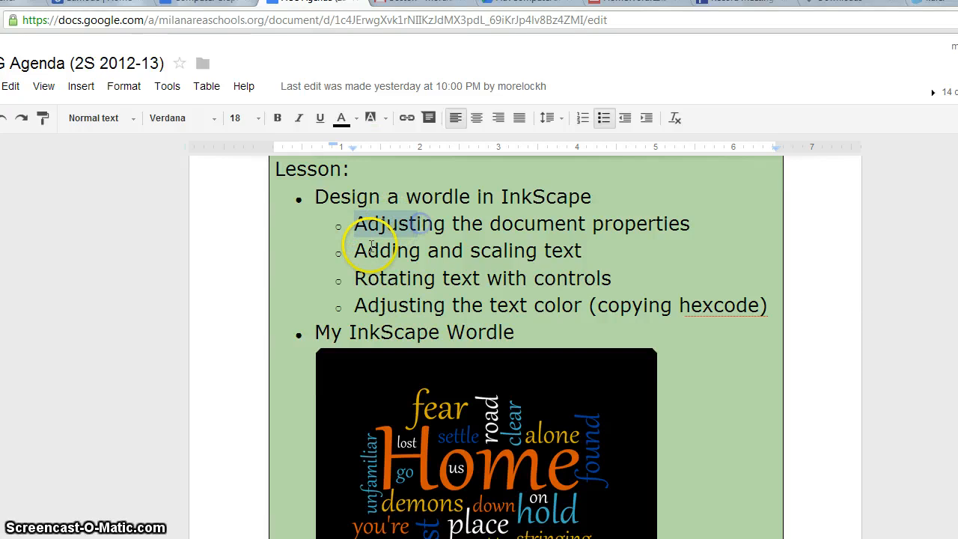
pyautogui.moveTo(363, 253); pyautogui.dragTo(590, 279)
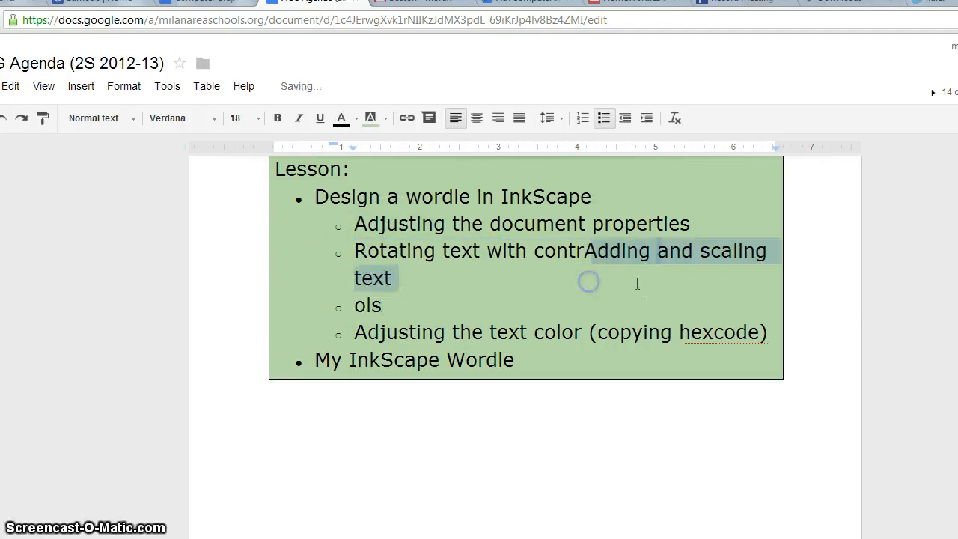
pyautogui.hotkey('ctrl', 'z')
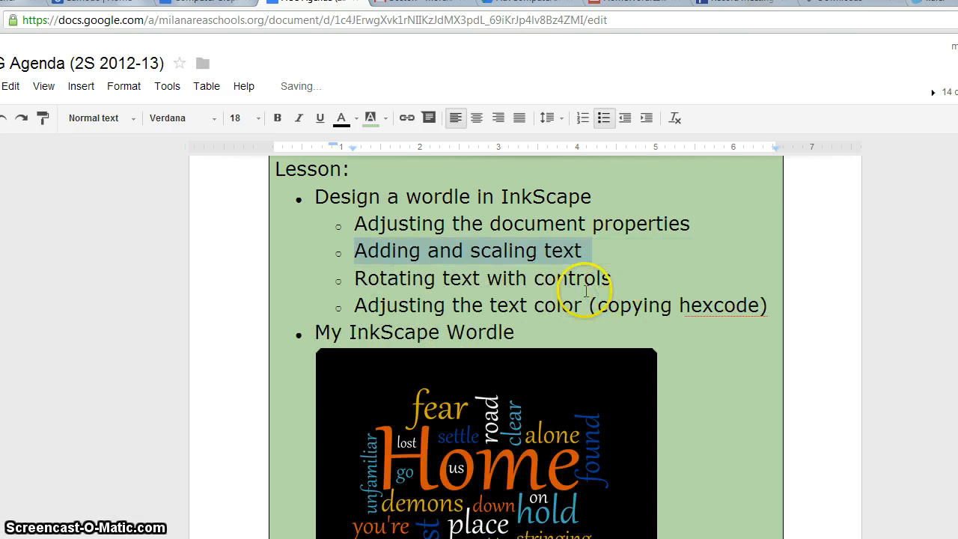
pyautogui.moveTo(358, 310); pyautogui.dragTo(579, 307)
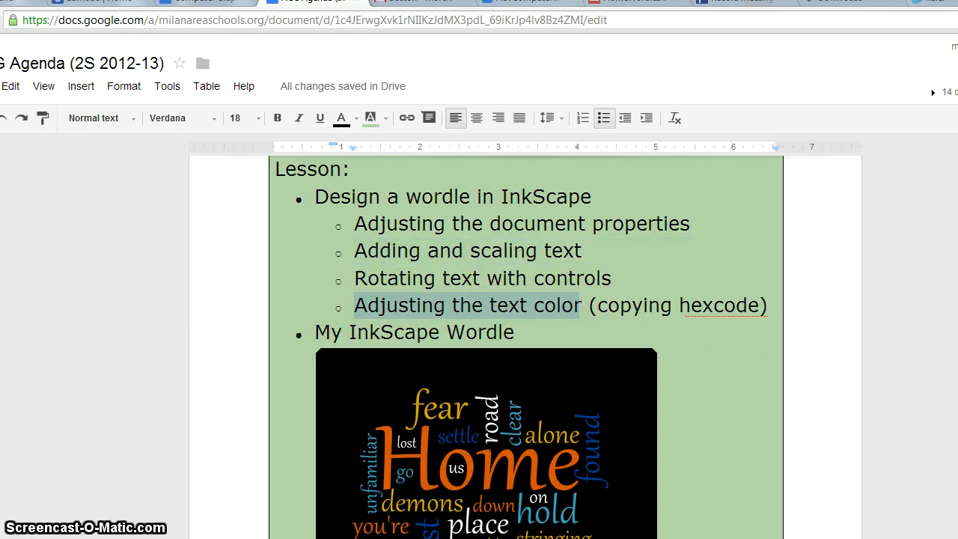
# Step: Switch to the Adobe Kuler site in the browser and display the Medieval Art color theme
pyautogui.hotkey('alt', 'Tab')
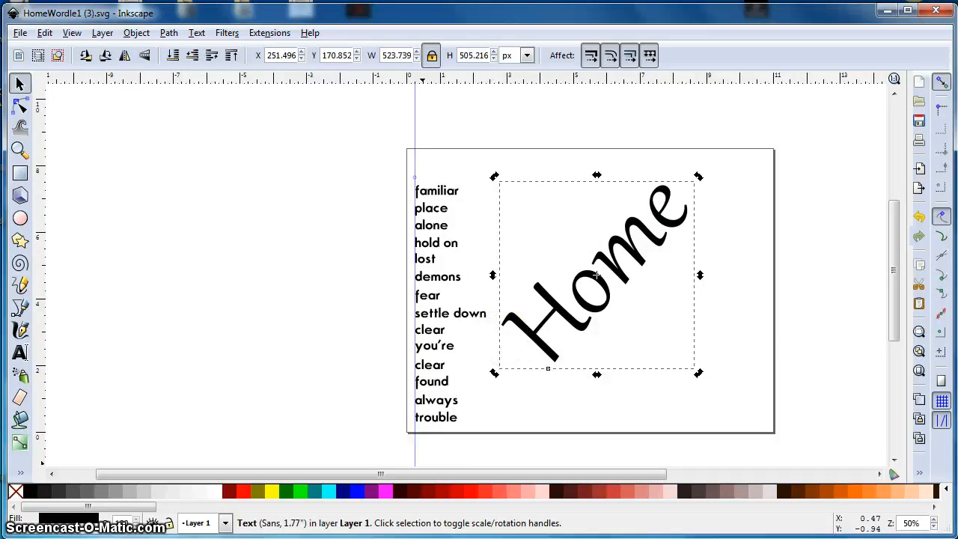
pyautogui.hotkey('alt', 'Tab')
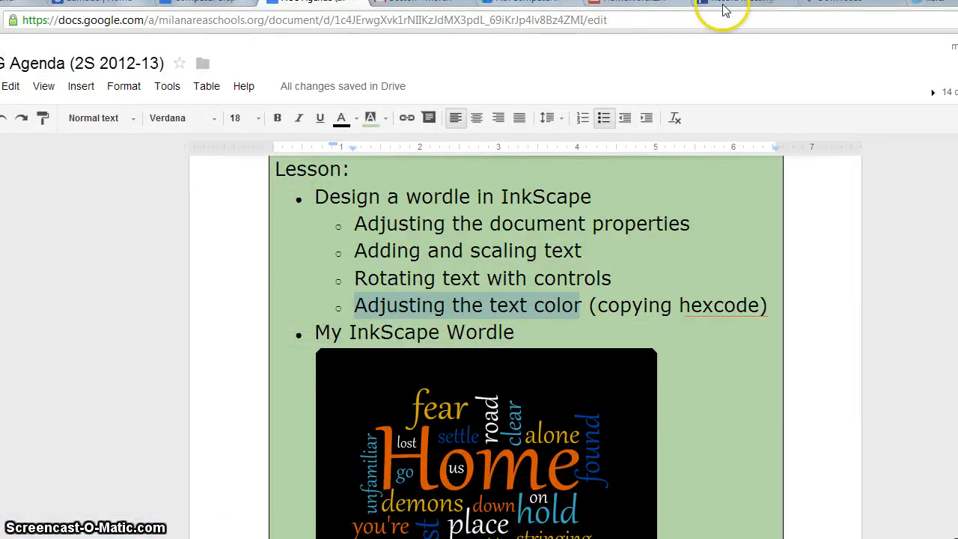
pyautogui.click(894, 8)
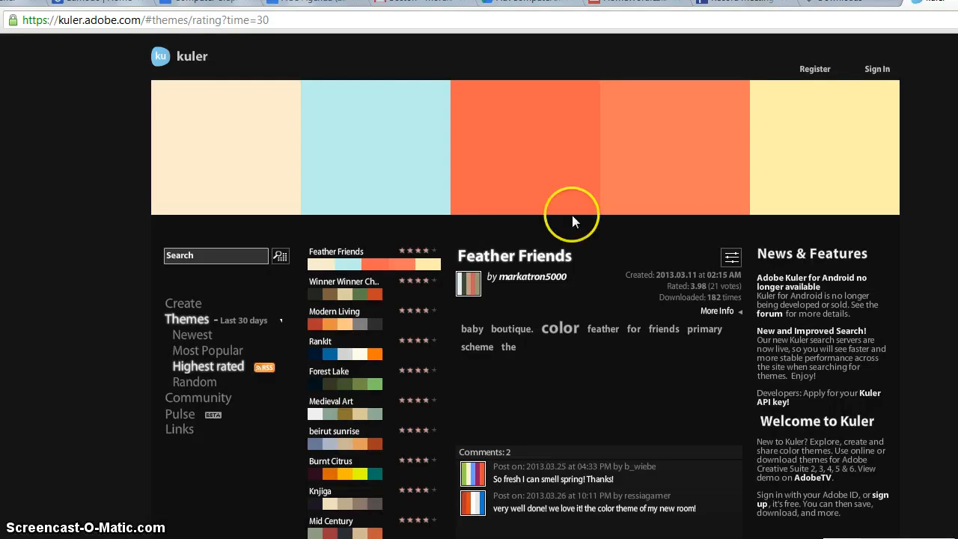
pyautogui.click(346, 419)
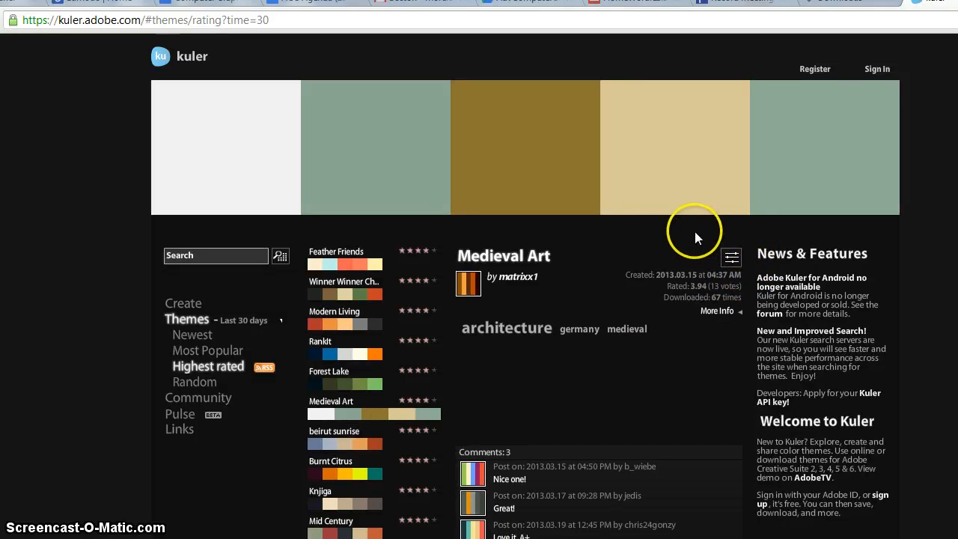
# Step: Open the Medieval Art theme for editing and copy the hex code 8AA693 of its second color
pyautogui.click(732, 258)
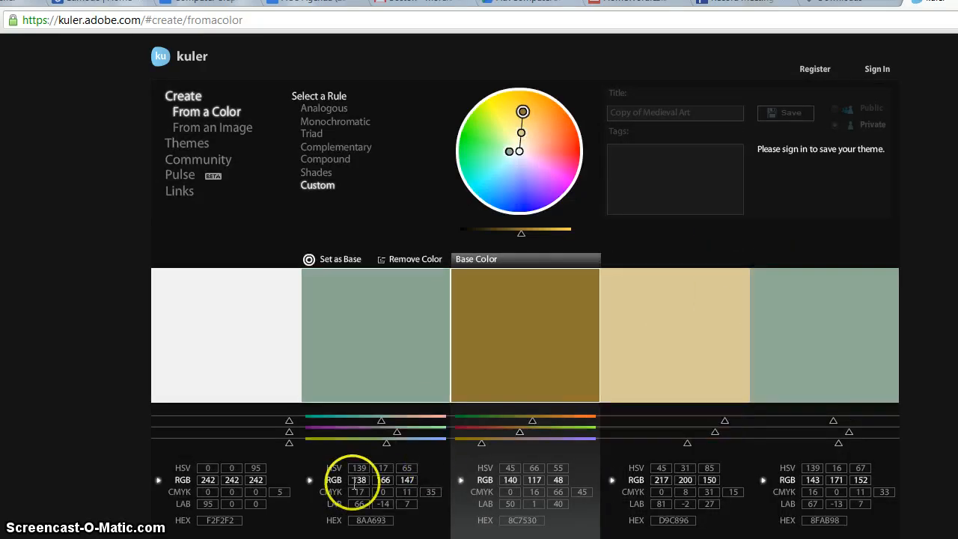
pyautogui.click(356, 360)
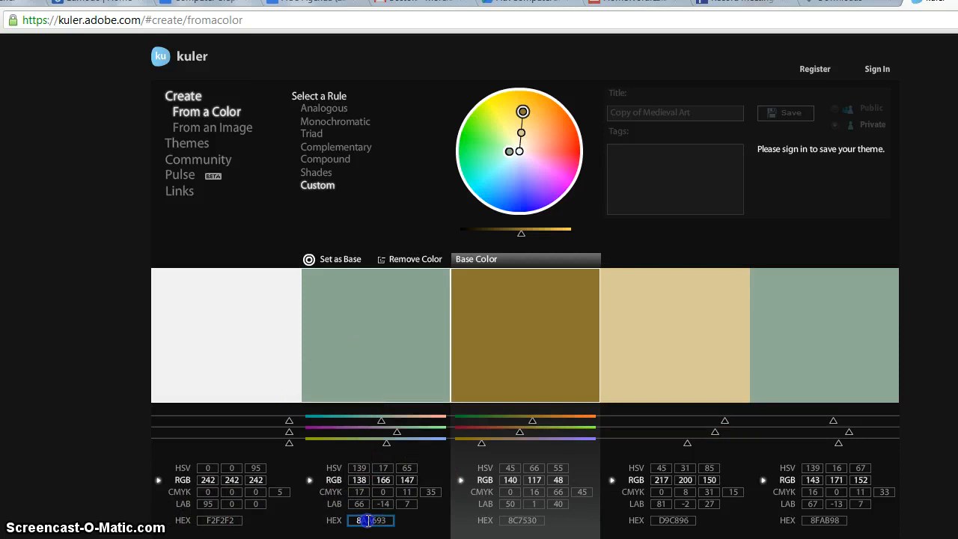
pyautogui.moveTo(368, 521); pyautogui.dragTo(390, 521)
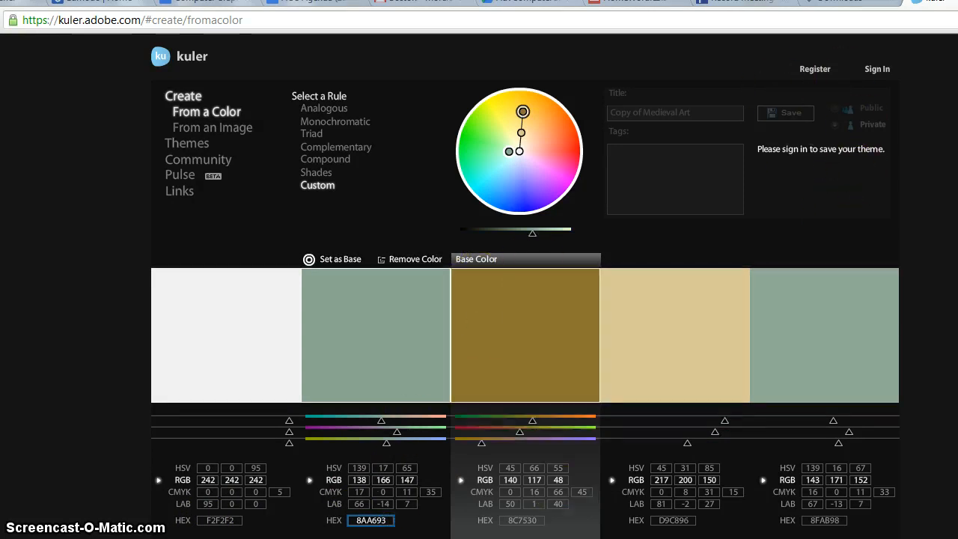
# Step: Switch to Inkscape, open the Fill and Stroke settings for "Home", and test its fill alpha at 0 before restoring 255
pyautogui.hotkey('alt', 'Tab')
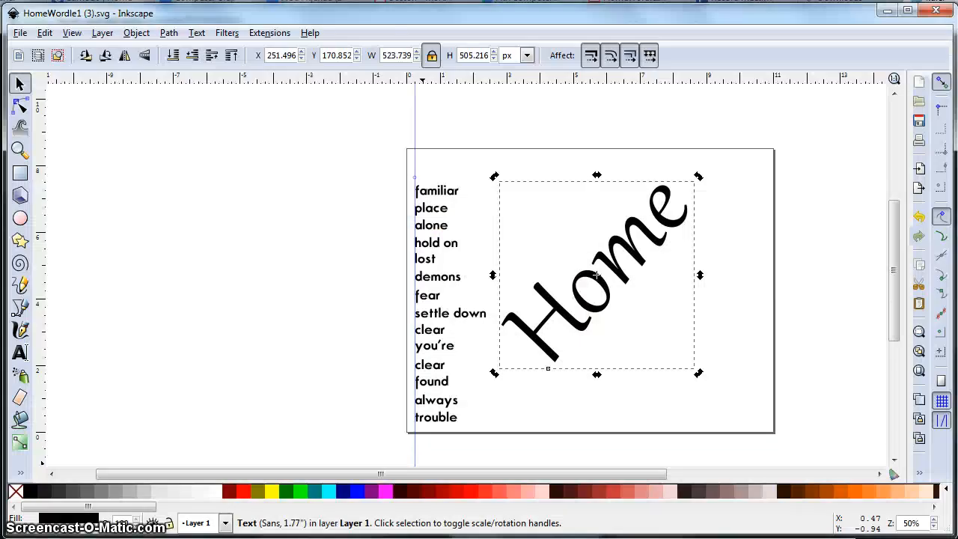
pyautogui.click(569, 280)
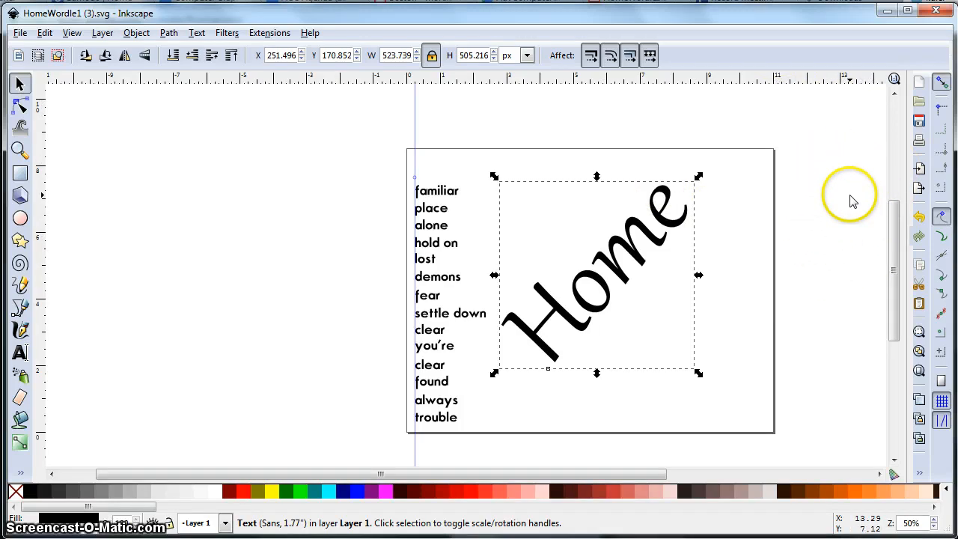
pyautogui.click(138, 33)
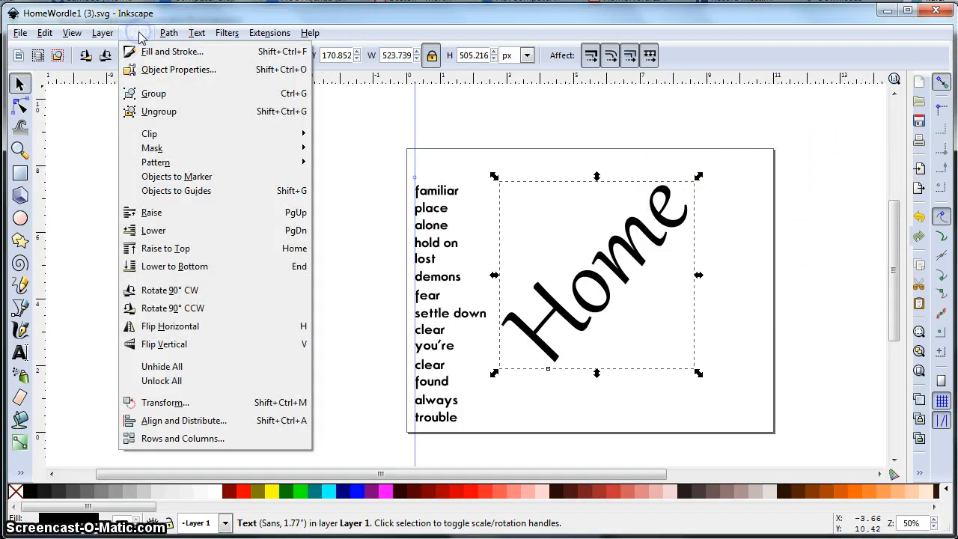
pyautogui.click(181, 54)
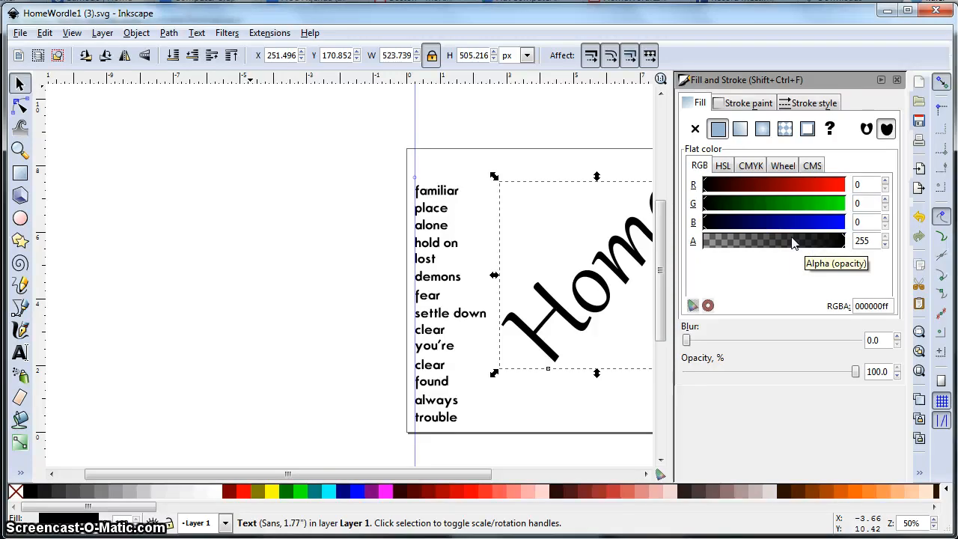
pyautogui.moveTo(844, 253); pyautogui.dragTo(707, 251)
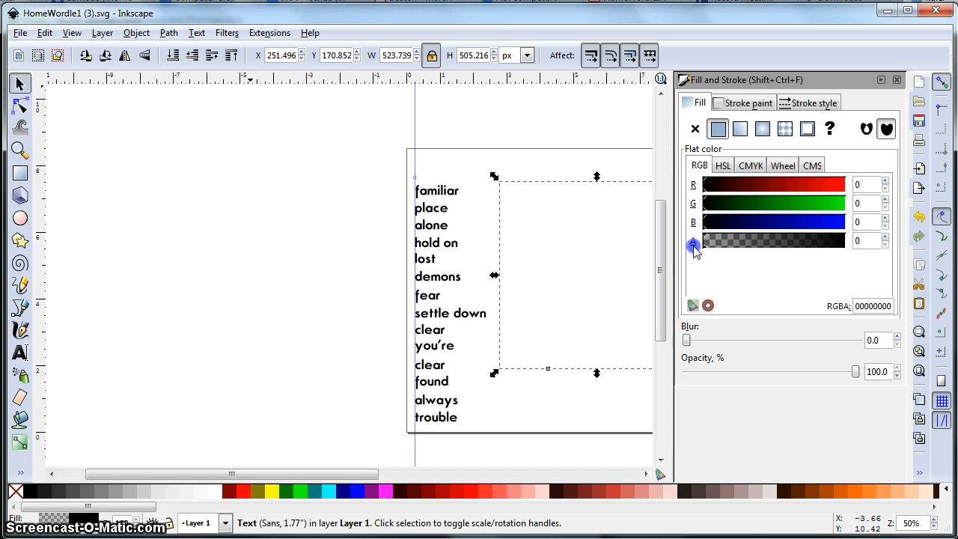
pyautogui.moveTo(698, 250); pyautogui.dragTo(854, 250)
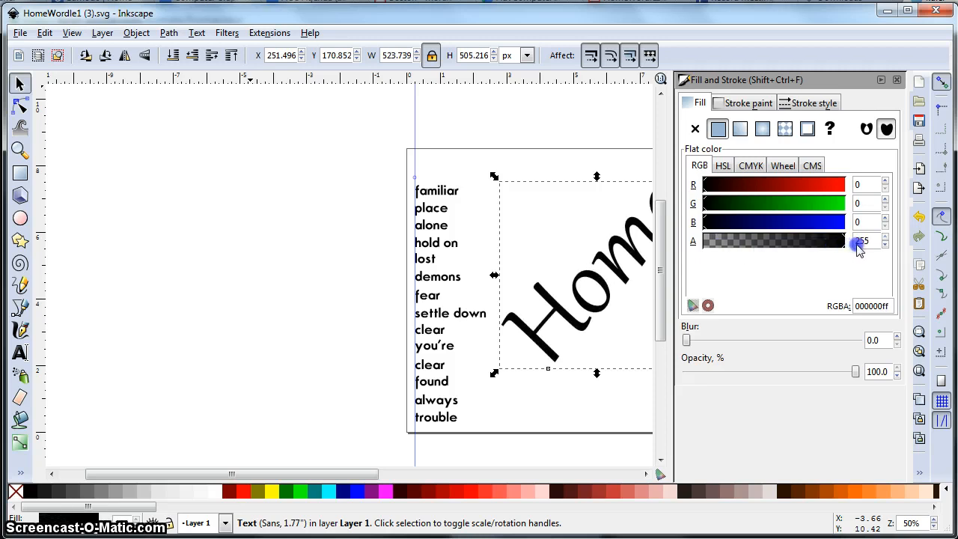
# Step: Set the fill of "Home" to the copied hex color 8AA693 with alpha 255, and close the Fill and Stroke settings
pyautogui.click(886, 306)
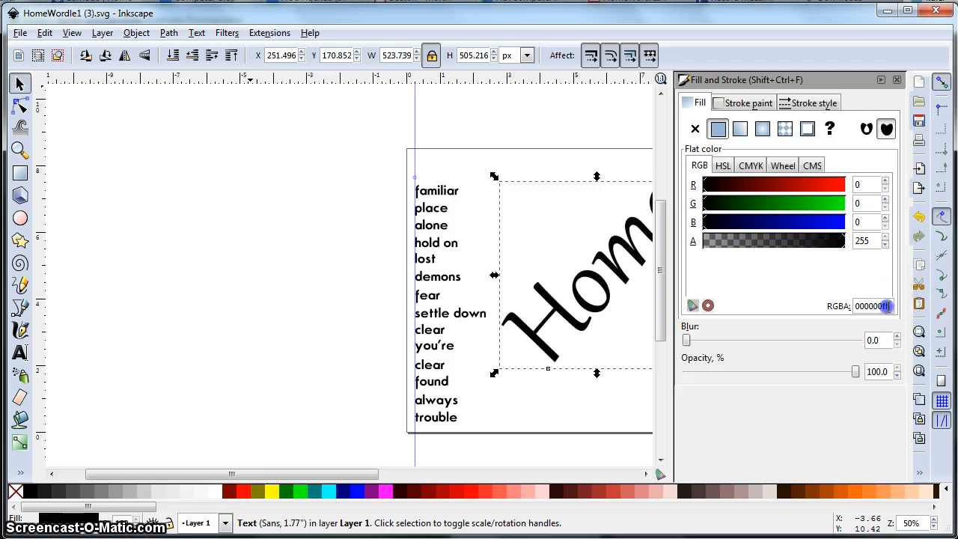
pyautogui.click(857, 302)
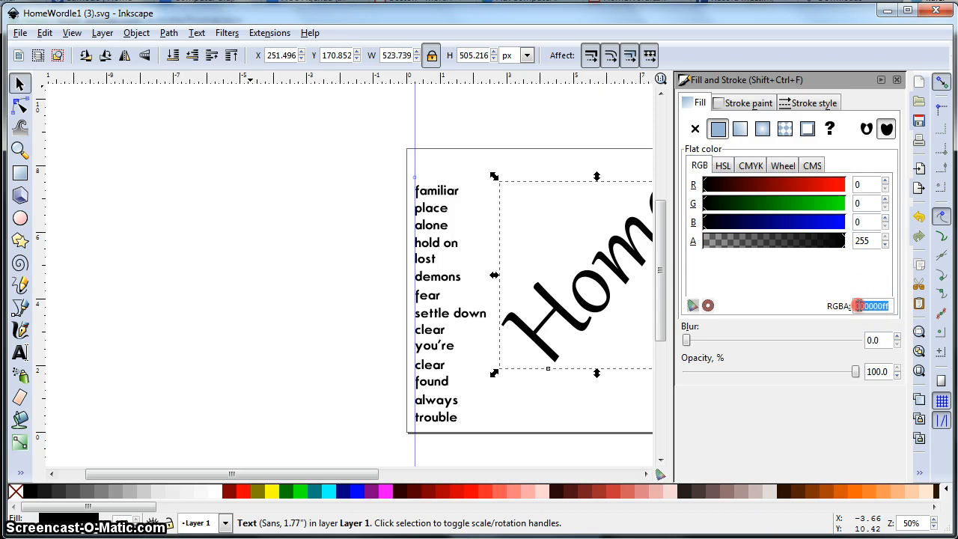
pyautogui.rightClick(862, 306)
pyautogui.click(880, 349)
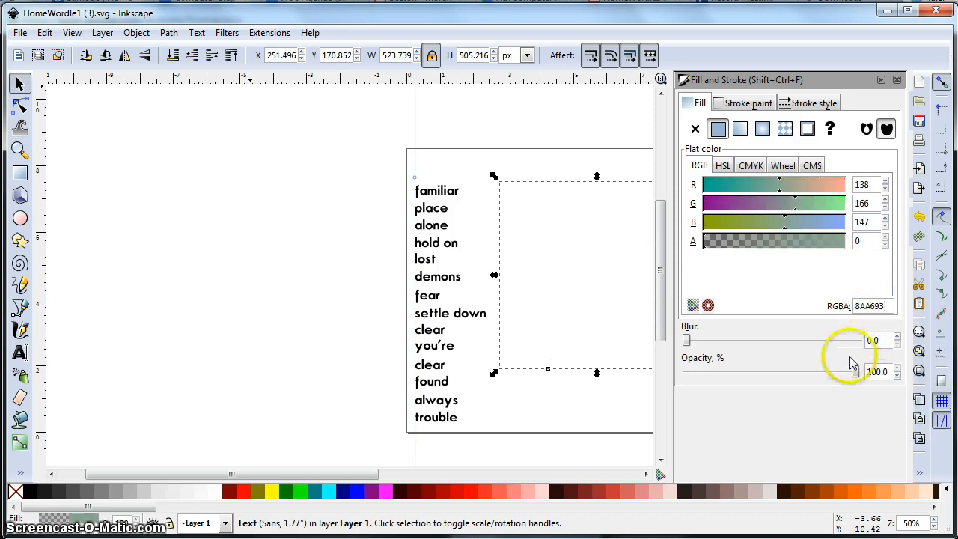
pyautogui.moveTo(754, 249); pyautogui.dragTo(841, 247)
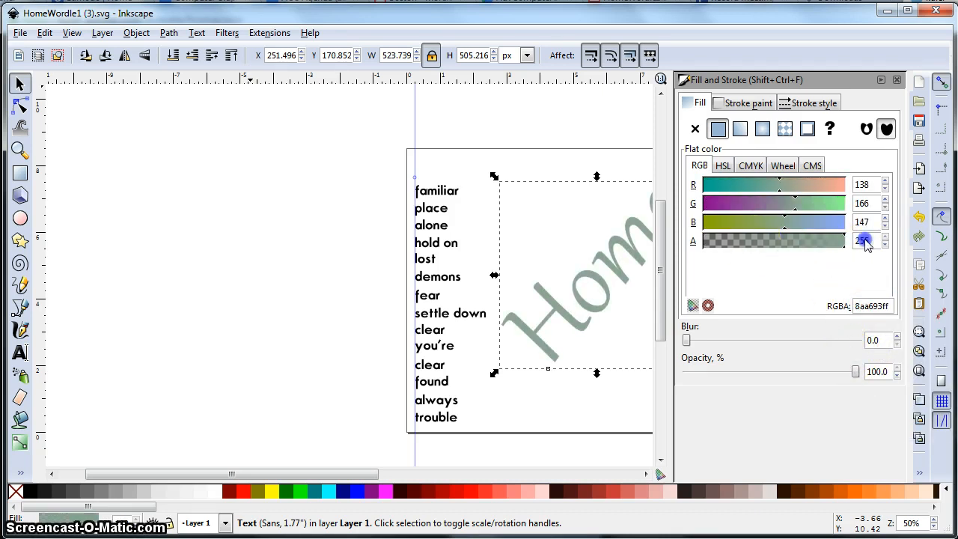
pyautogui.click(897, 80)
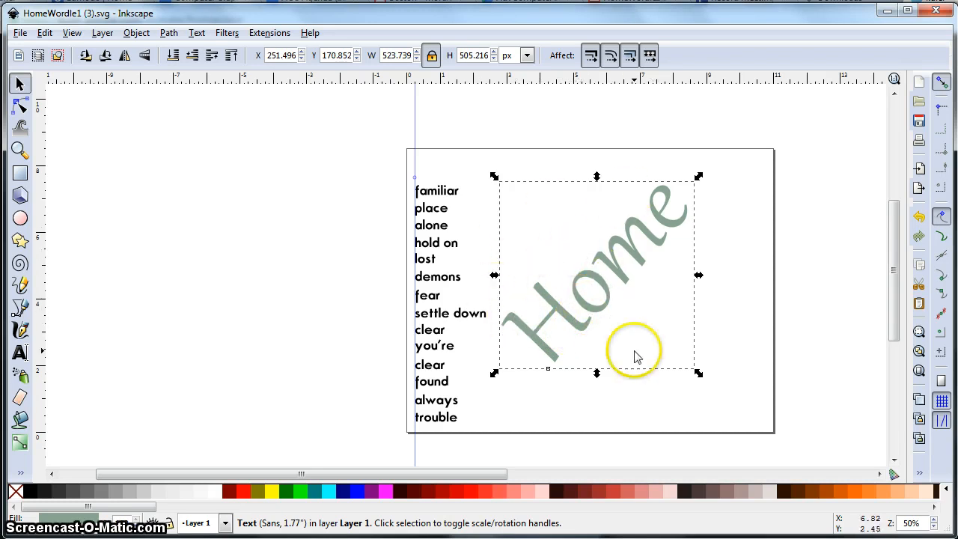
# Step: Switch to the agenda in Google Docs and view the finished wordle example under "My InkScape Wordle"
pyautogui.click(419, 538)
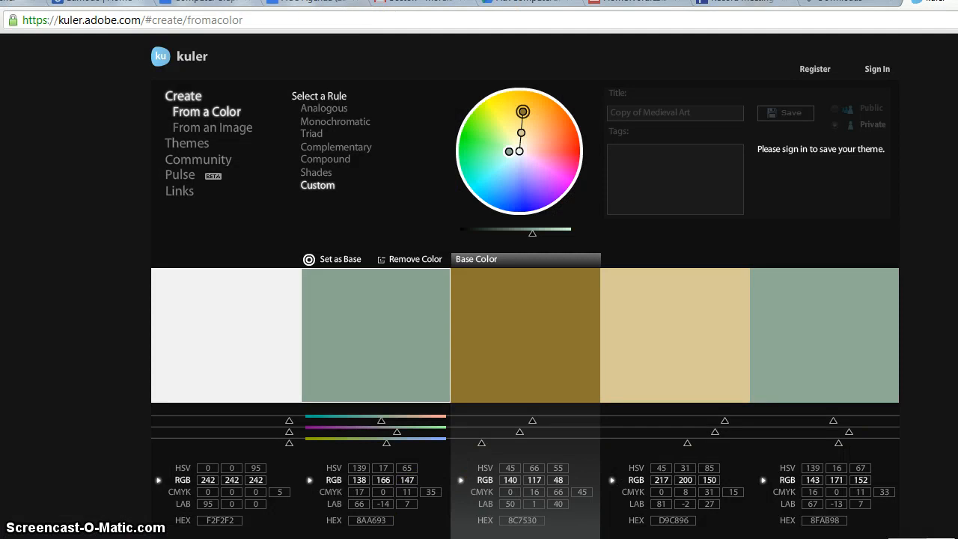
pyautogui.click(303, 3)
pyautogui.scroll(-3, 577, 348)
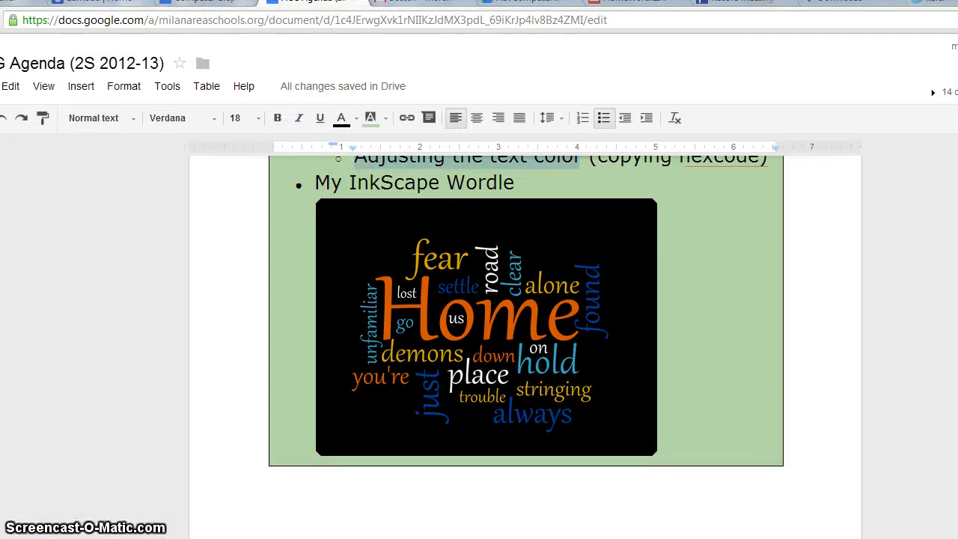
# Step: Download HomeWordle2.svg from the AdvComputerGraphics folder in Google Drive and show the file in the Downloads folder
pyautogui.click(524, 1)
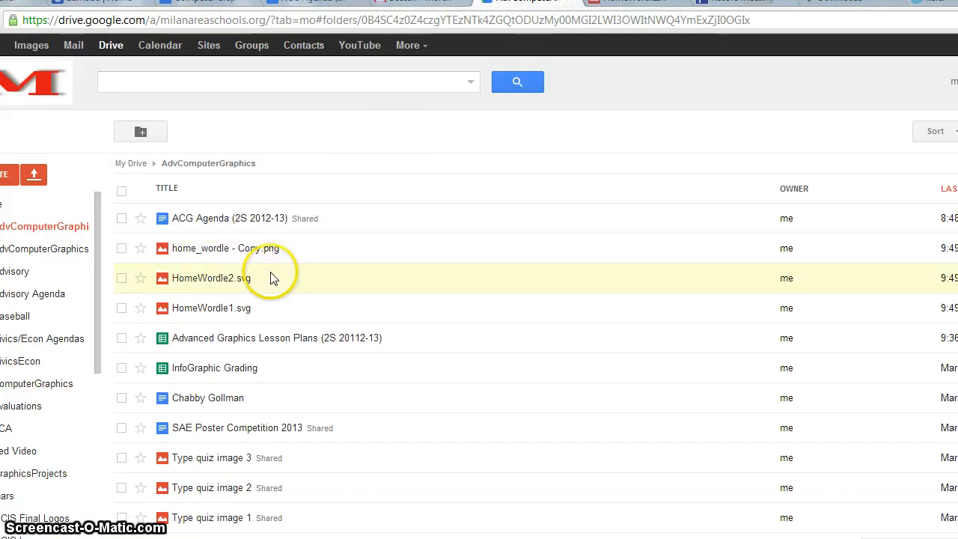
pyautogui.click(188, 279)
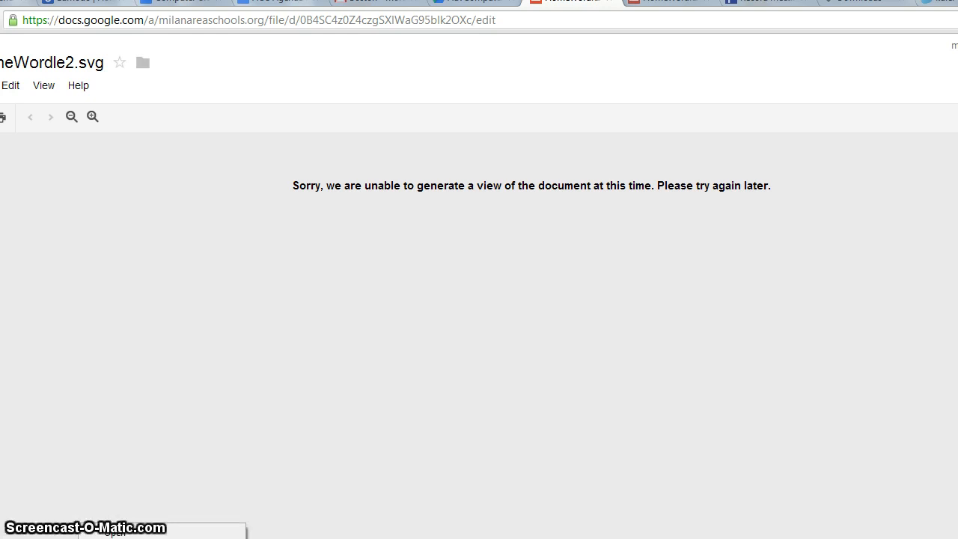
pyautogui.click(142, 538)
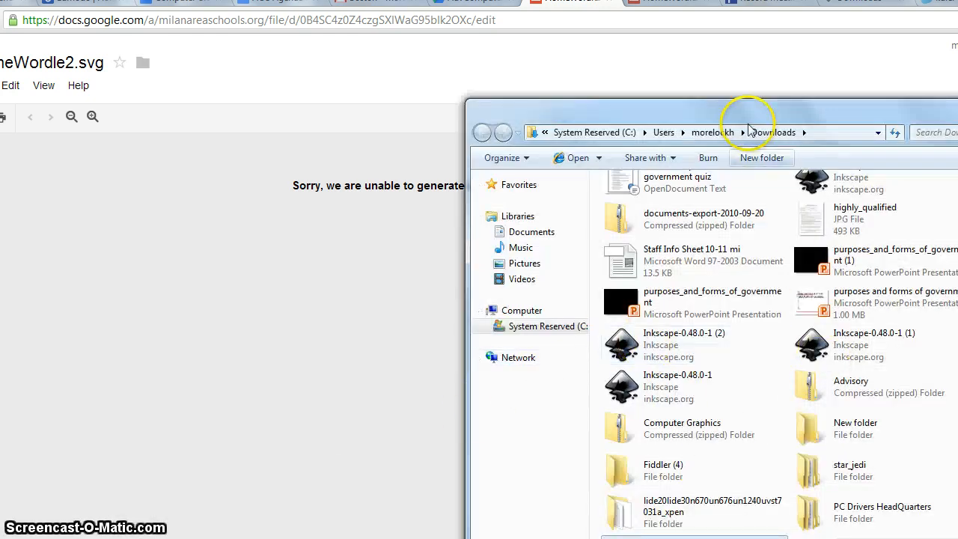
pyautogui.moveTo(738, 107); pyautogui.dragTo(479, 3)
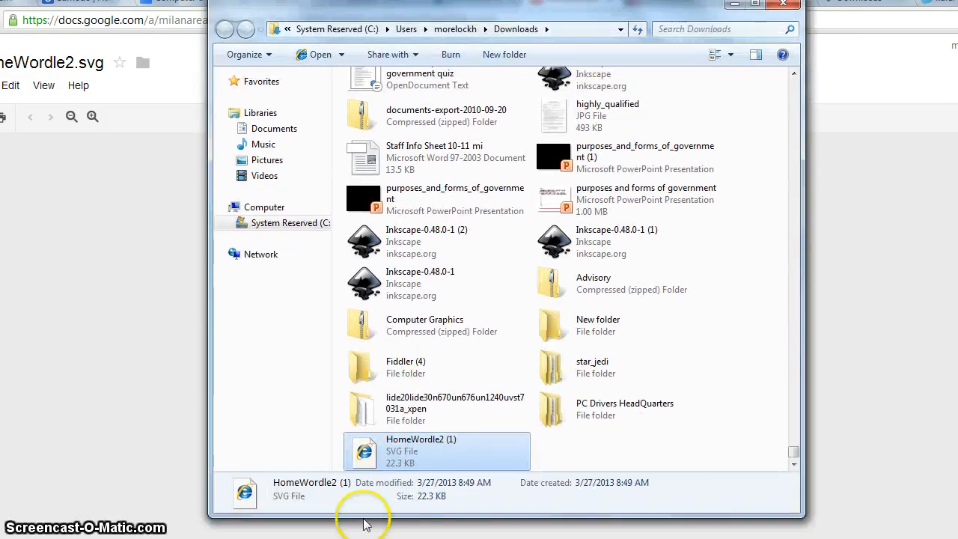
# Step: Open the downloaded HomeWordle2 (1) file in Inkscape and dismiss the preferences warning
pyautogui.rightClick(378, 440)
pyautogui.moveTo(353, 259)
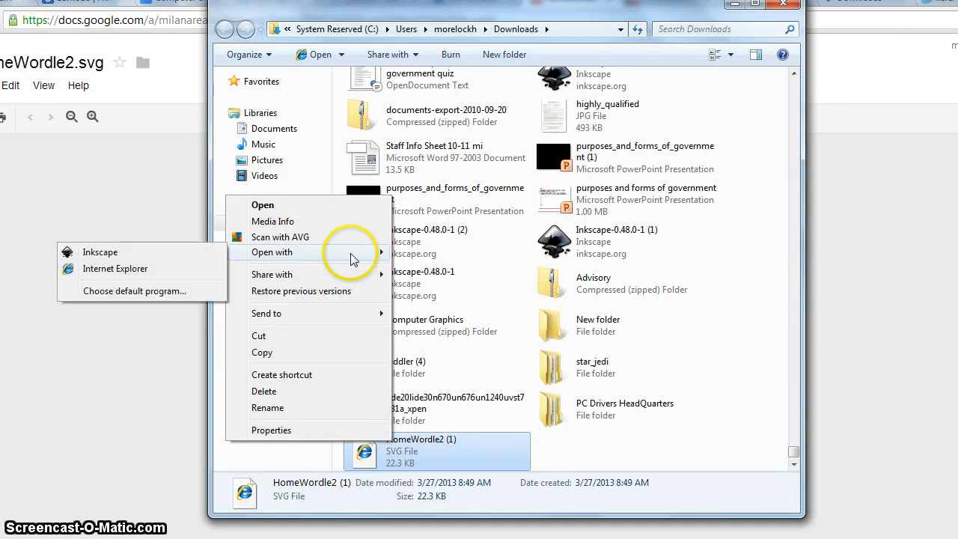
pyautogui.click(98, 253)
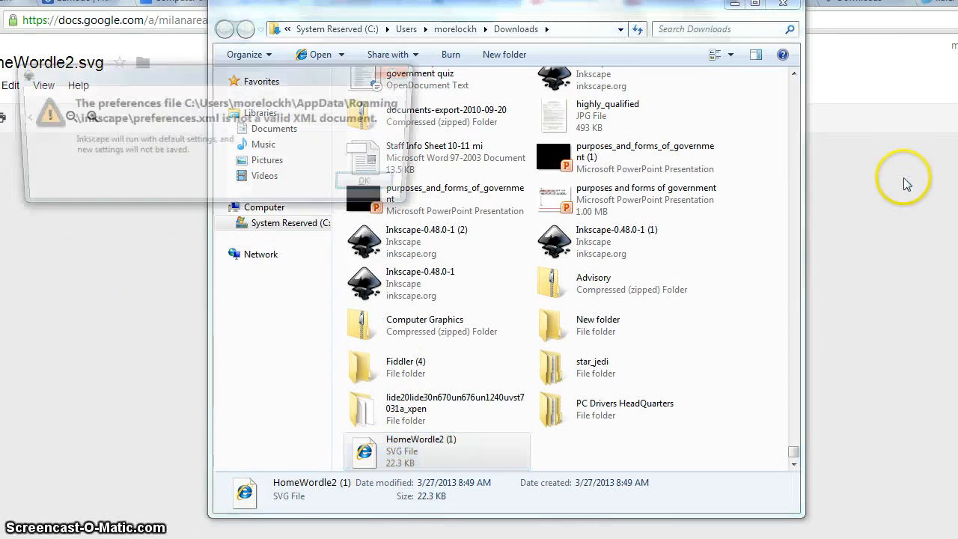
pyautogui.click(364, 181)
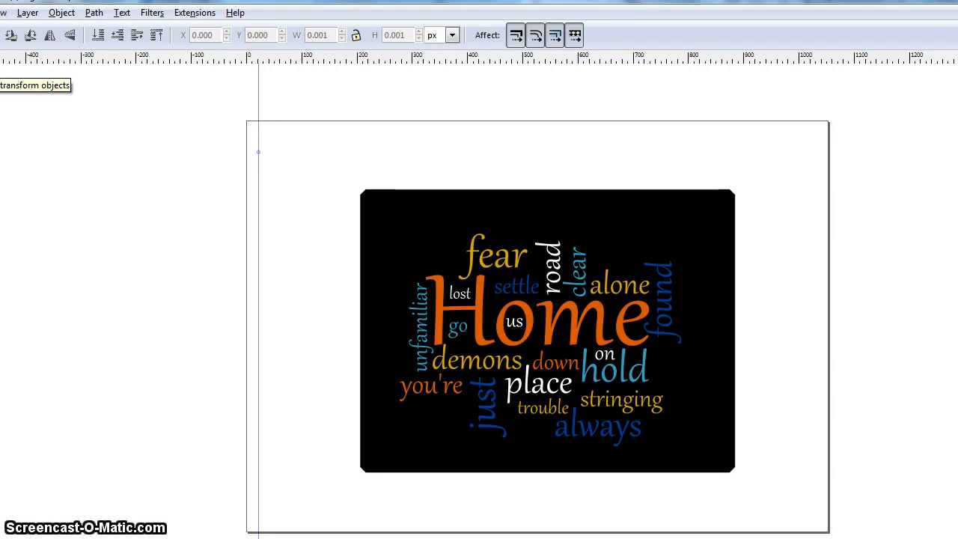
# Step: Select the whole wordle with its black background, lock its proportions and shrink it to about 316 by 239 px
pyautogui.moveTo(288, 152); pyautogui.dragTo(809, 501)
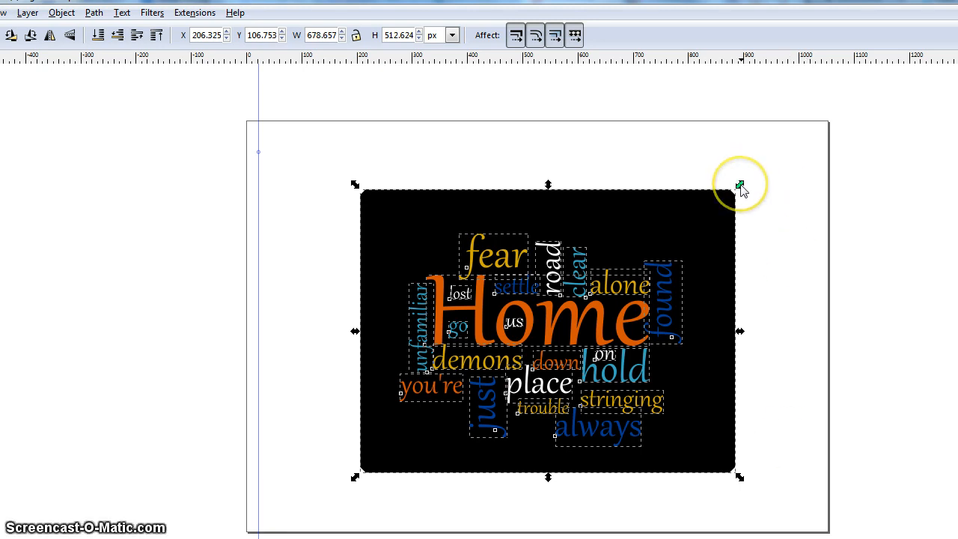
pyautogui.moveTo(741, 186); pyautogui.dragTo(741, 186)
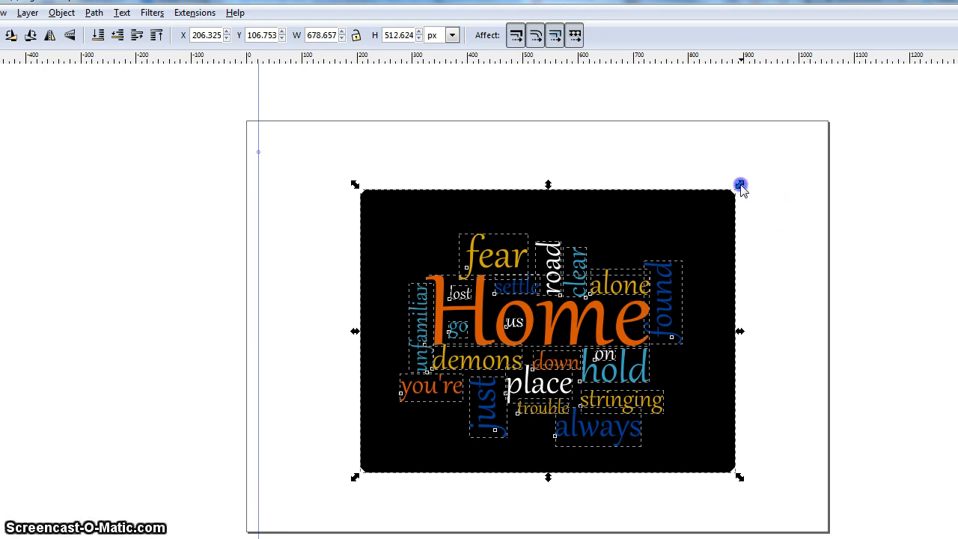
pyautogui.click(356, 35)
pyautogui.moveTo(738, 186); pyautogui.dragTo(571, 340)
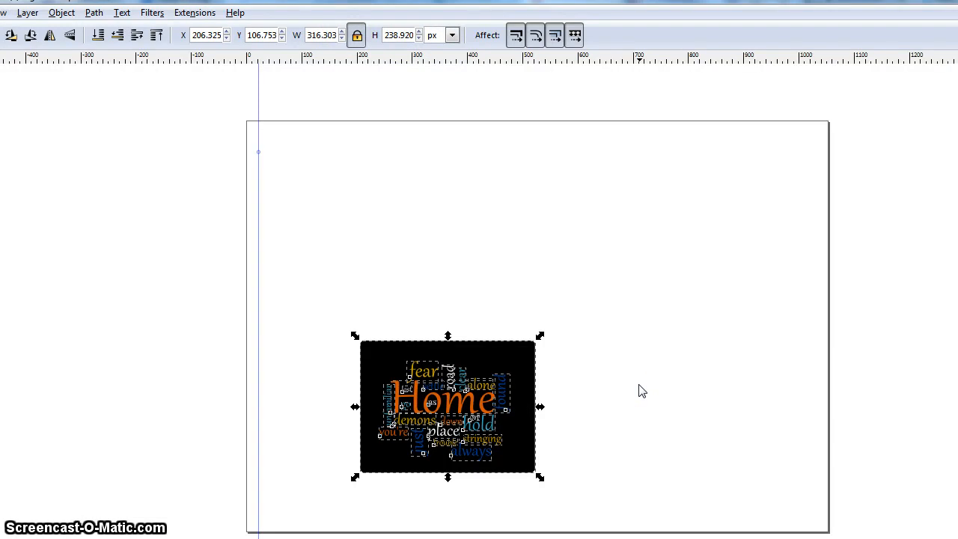
pyautogui.click(631, 387)
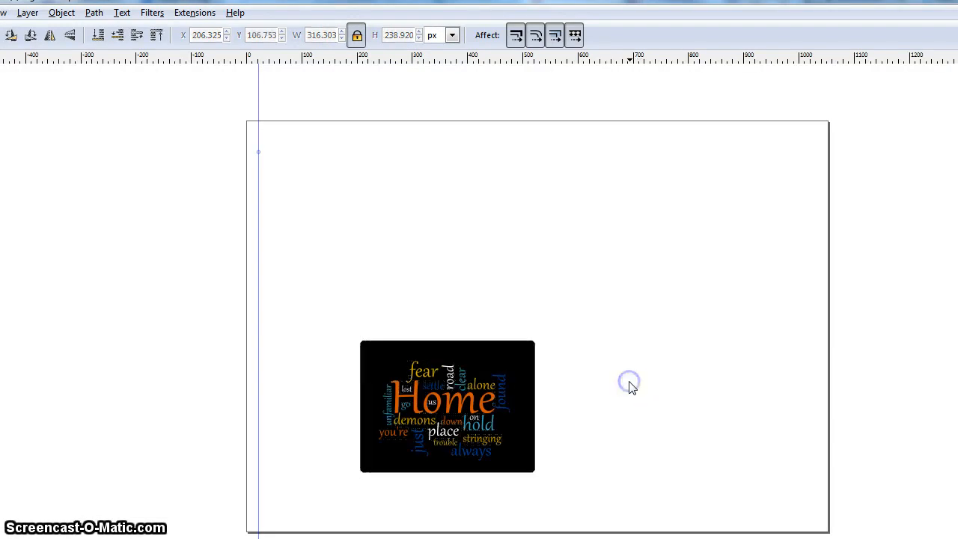
# Step: Examine the sharpness of the shrunken wordle's text at close range and at page size
pyautogui.press('+')
pyautogui.press('+')
pyautogui.press('+')
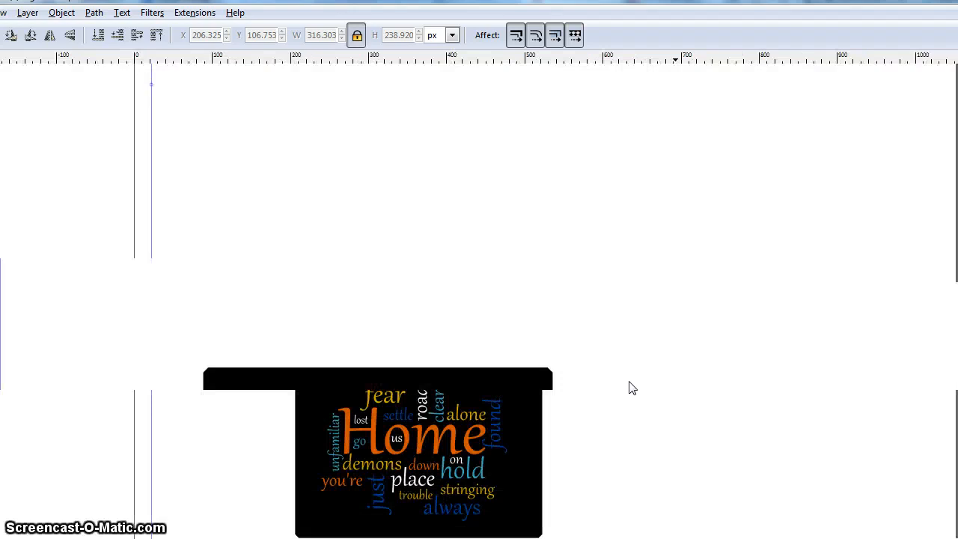
pyautogui.click(641, 372)
pyautogui.scroll(-9, 642, 372)
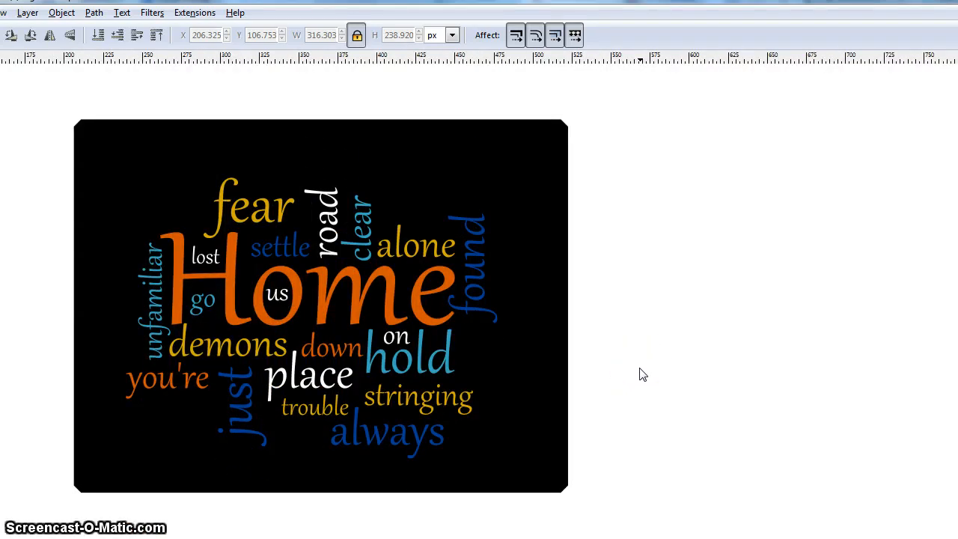
pyautogui.press('-')
pyautogui.press('-')
pyautogui.press('-')
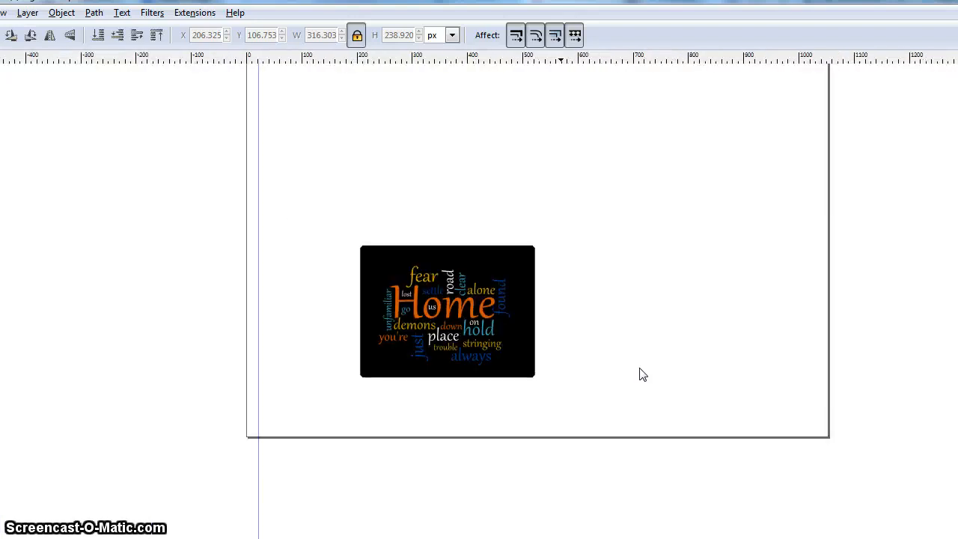
pyautogui.press('+')
pyautogui.press('+')
pyautogui.press('+')
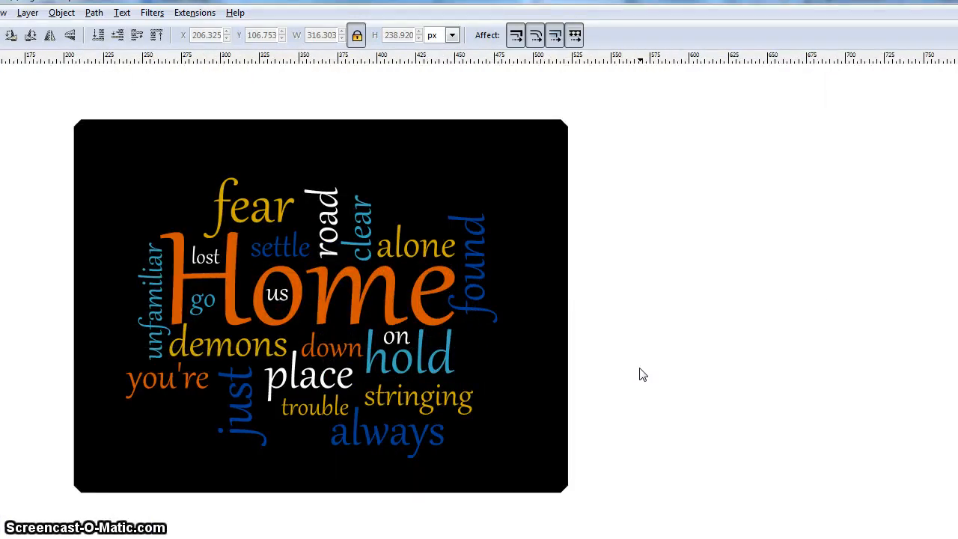
pyautogui.click(711, 357)
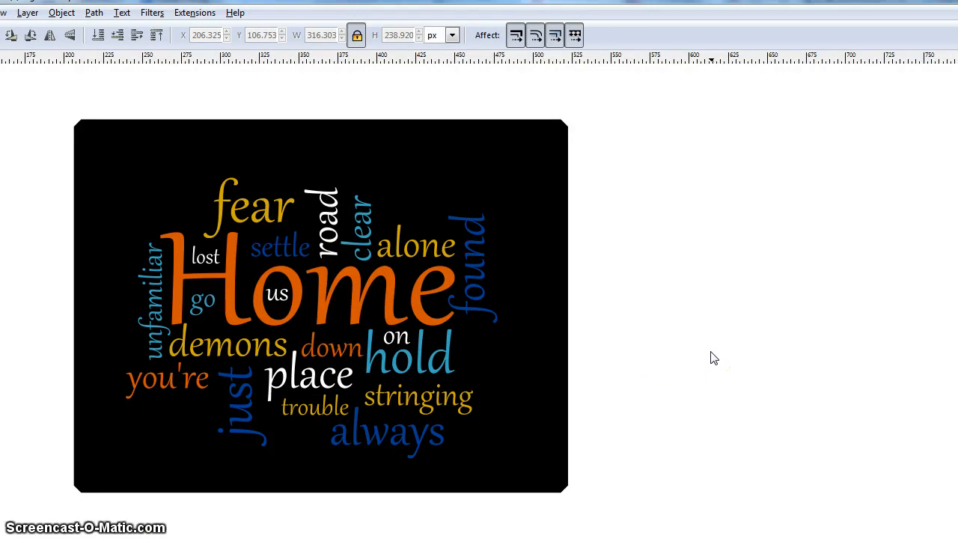
pyautogui.scroll(-4, 711, 352)
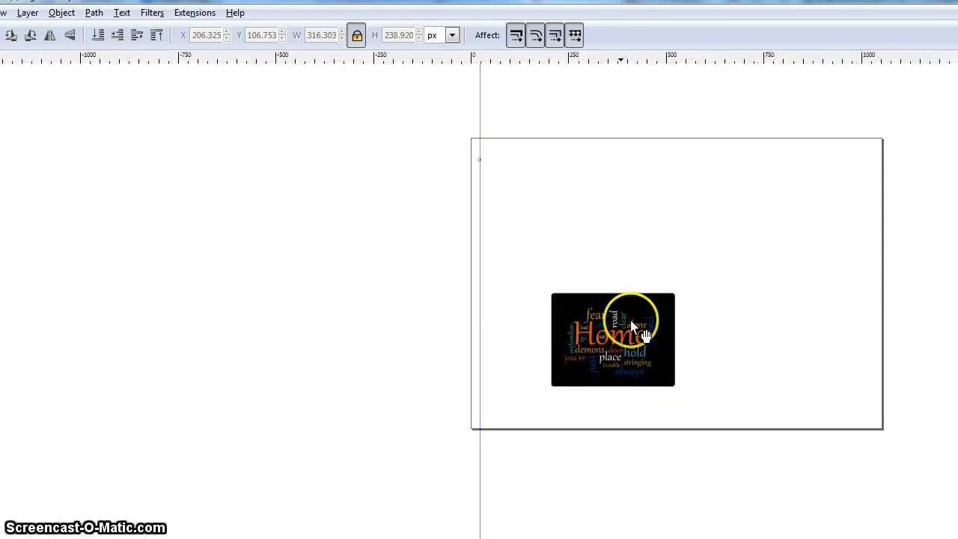
# Step: Select the whole wordle again and enlarge it proportionally to about 1034 by 781 px
pyautogui.moveTo(498, 254); pyautogui.dragTo(755, 442)
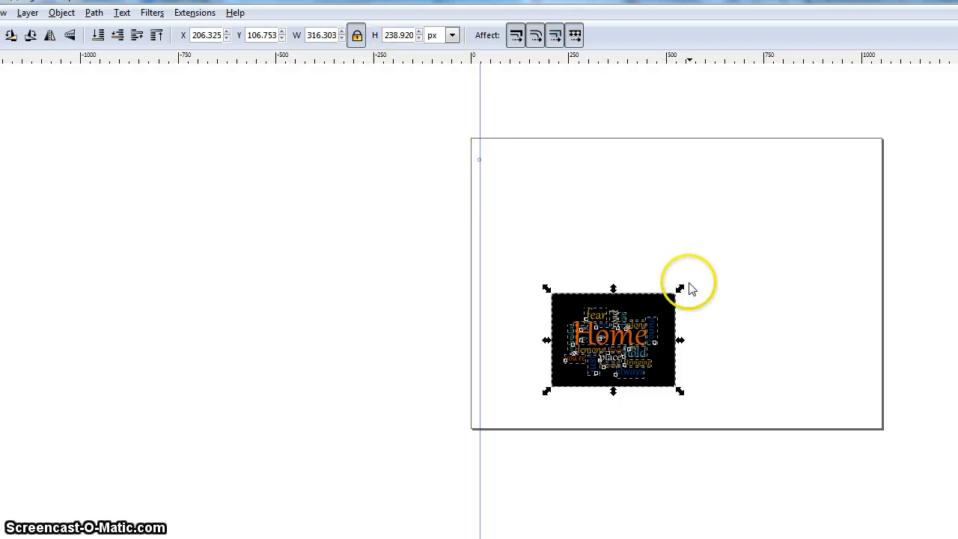
pyautogui.moveTo(680, 289); pyautogui.dragTo(400, 81)
pyautogui.click(722, 295)
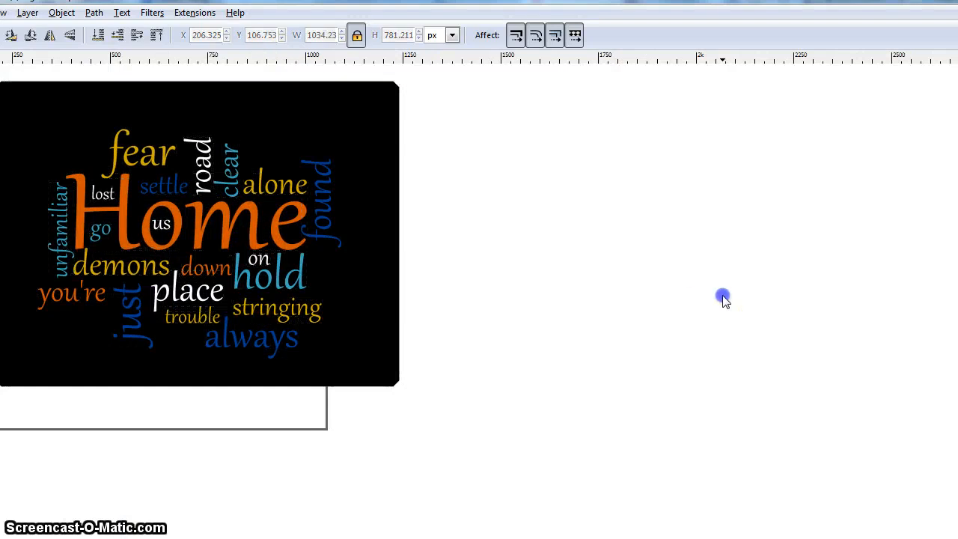